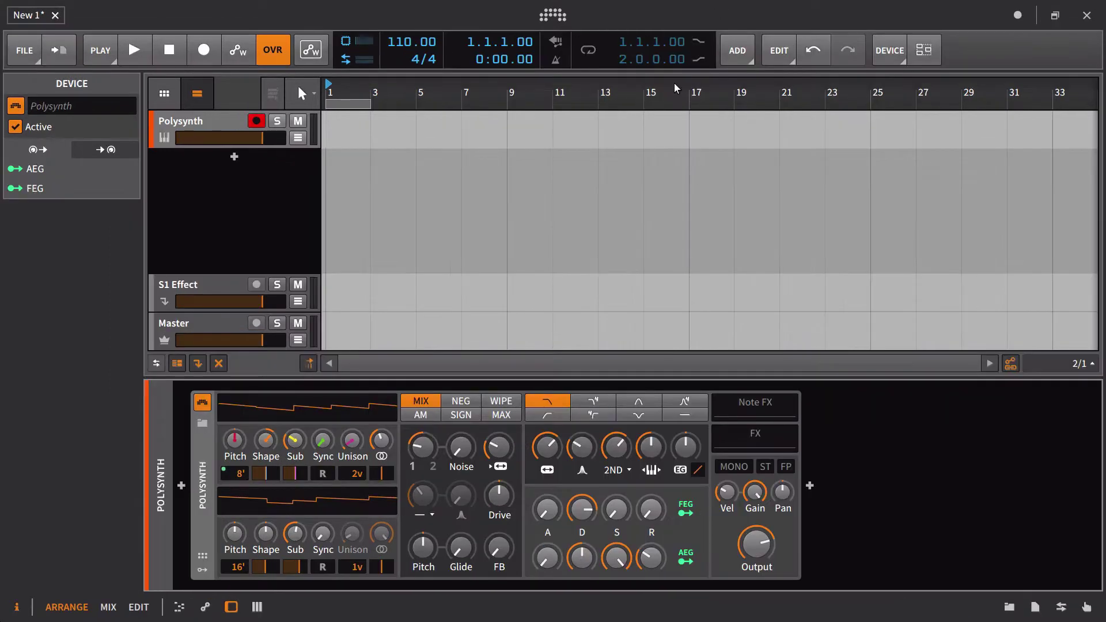
# Show the Polysynth's remote controls, examine the OSC1 page's assigned knobs, and hide the remote controls again
pyautogui.click(196, 561)
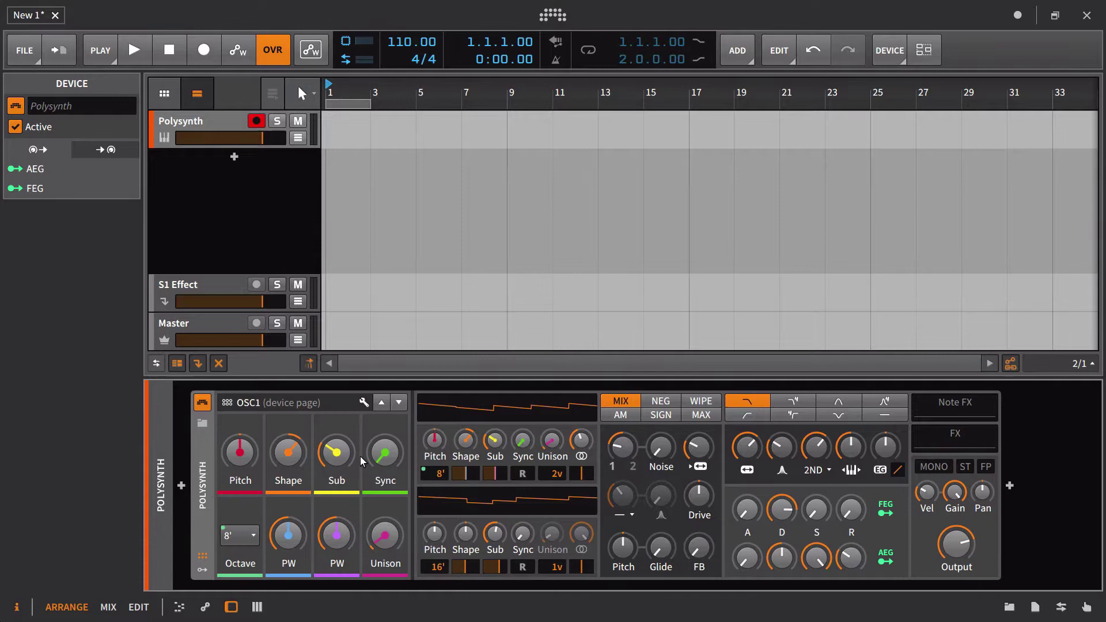
pyautogui.click(205, 465)
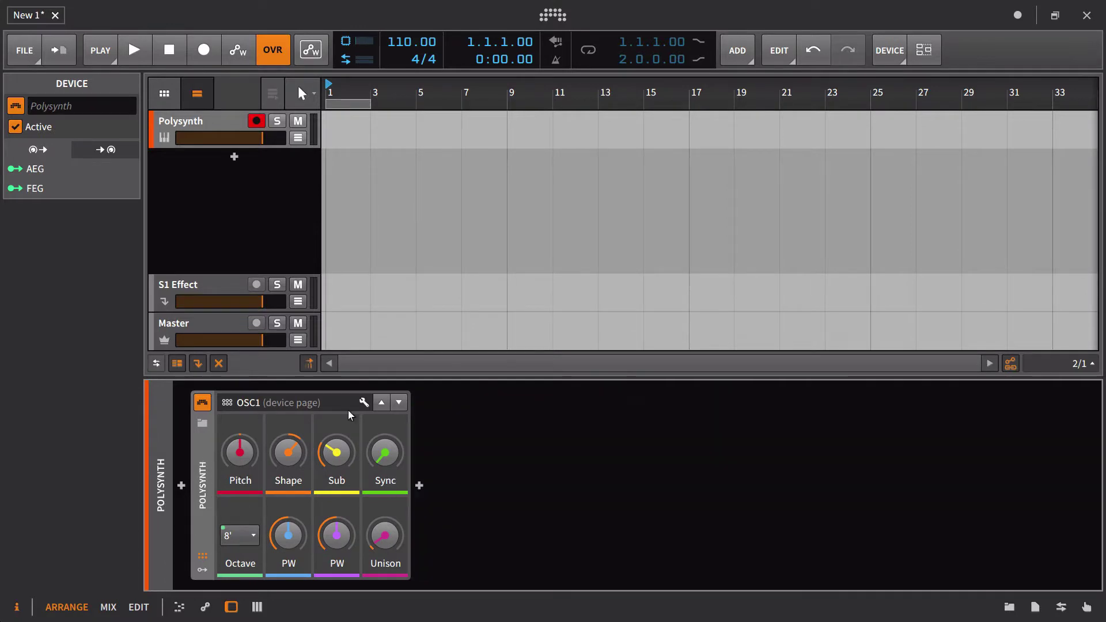
pyautogui.click(198, 469)
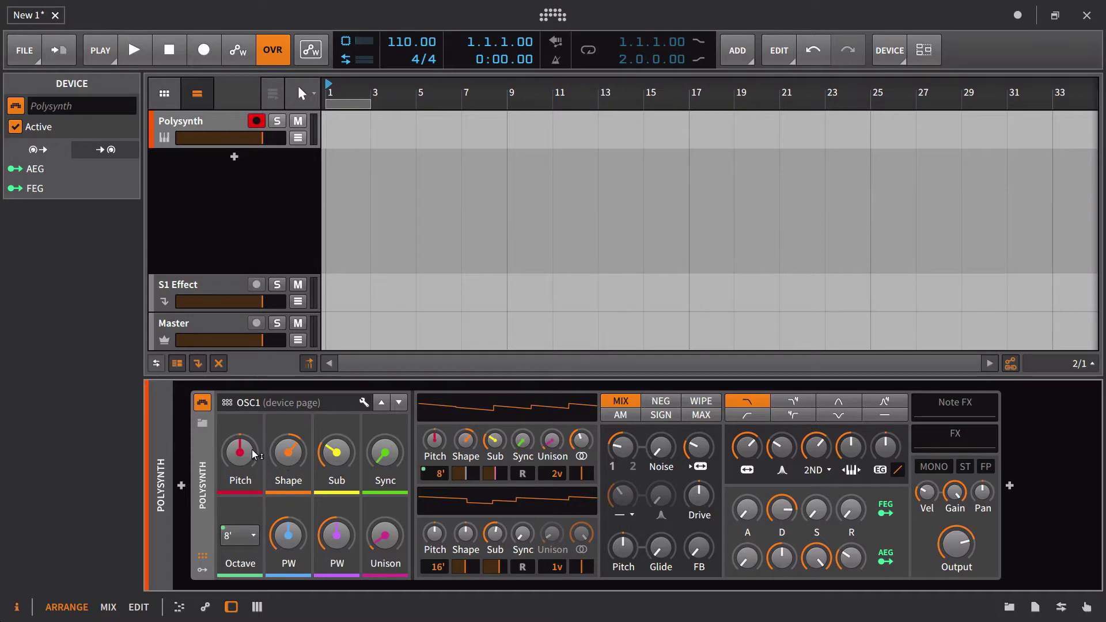
pyautogui.moveTo(371, 461)
pyautogui.moveTo(477, 461)
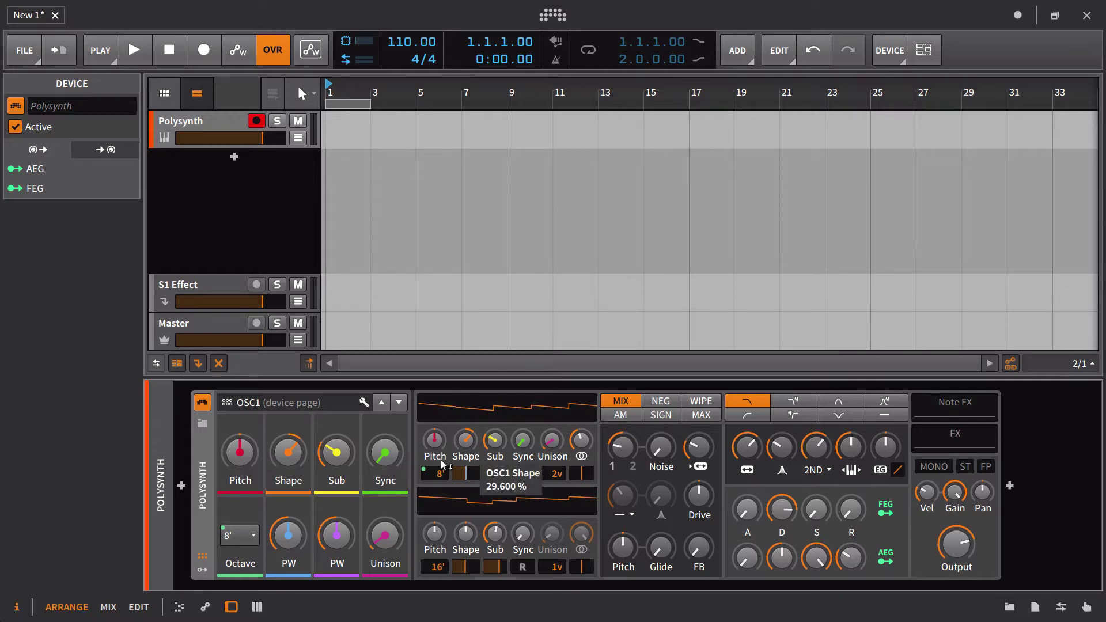
pyautogui.moveTo(293, 454); pyautogui.dragTo(386, 461)
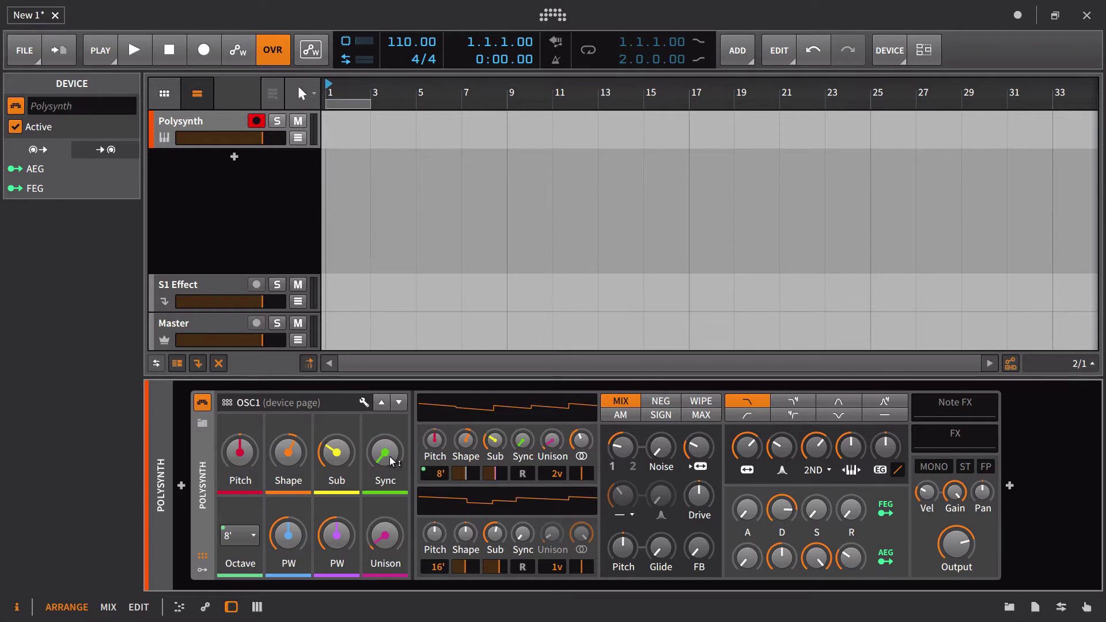
pyautogui.moveTo(391, 459)
pyautogui.click(203, 555)
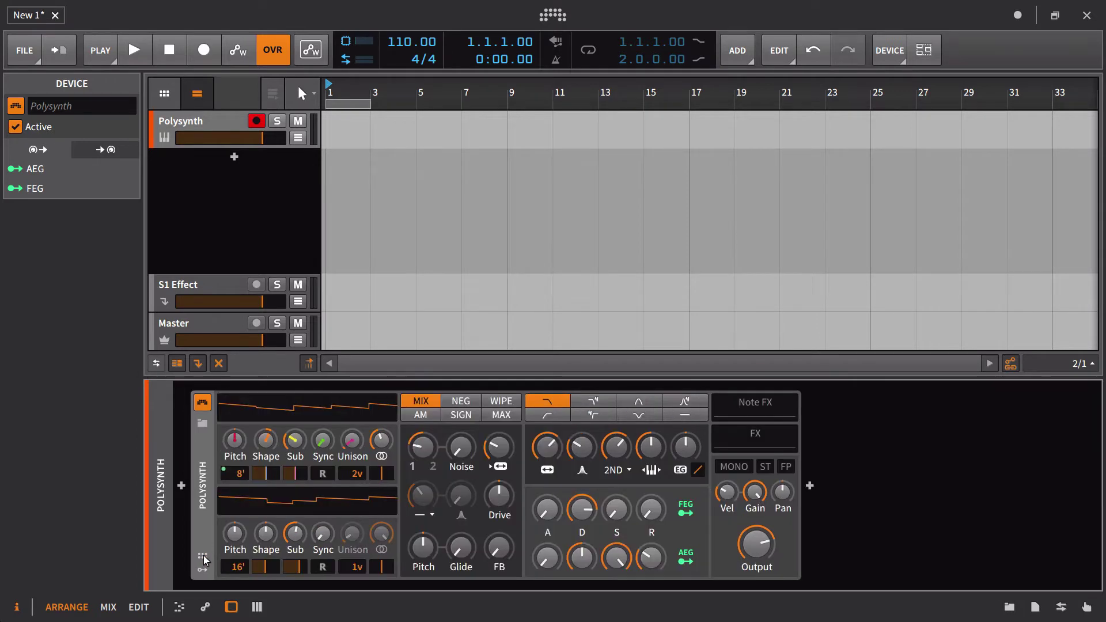
# Show the Polysynth's modulator slots, insert a Macro-4 modulator in the first slot and open its controls
pyautogui.click(203, 569)
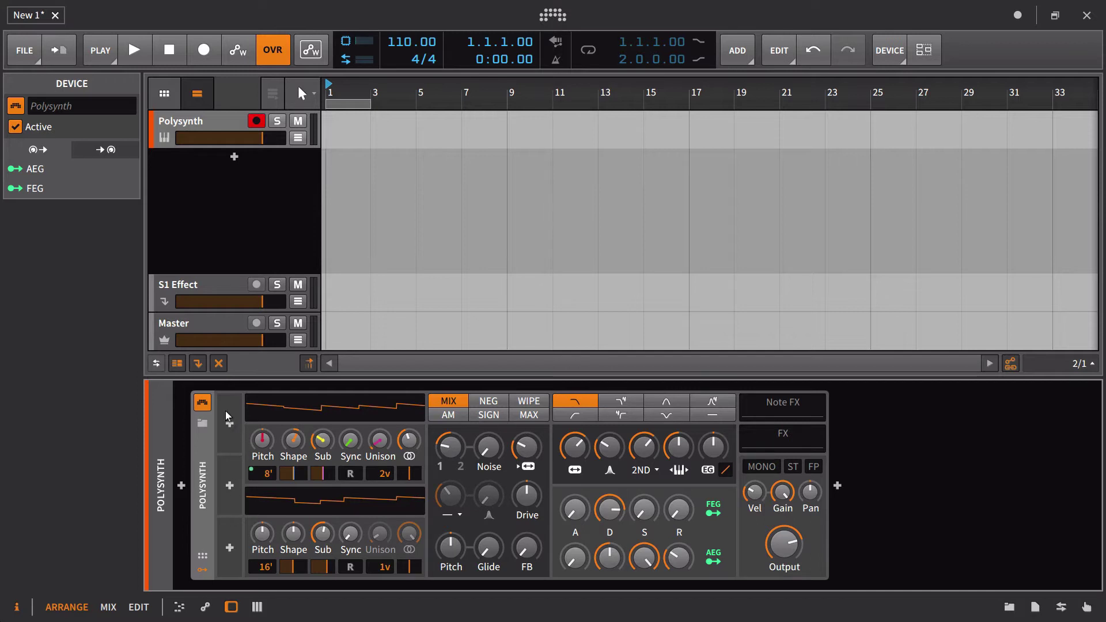
pyautogui.click(230, 425)
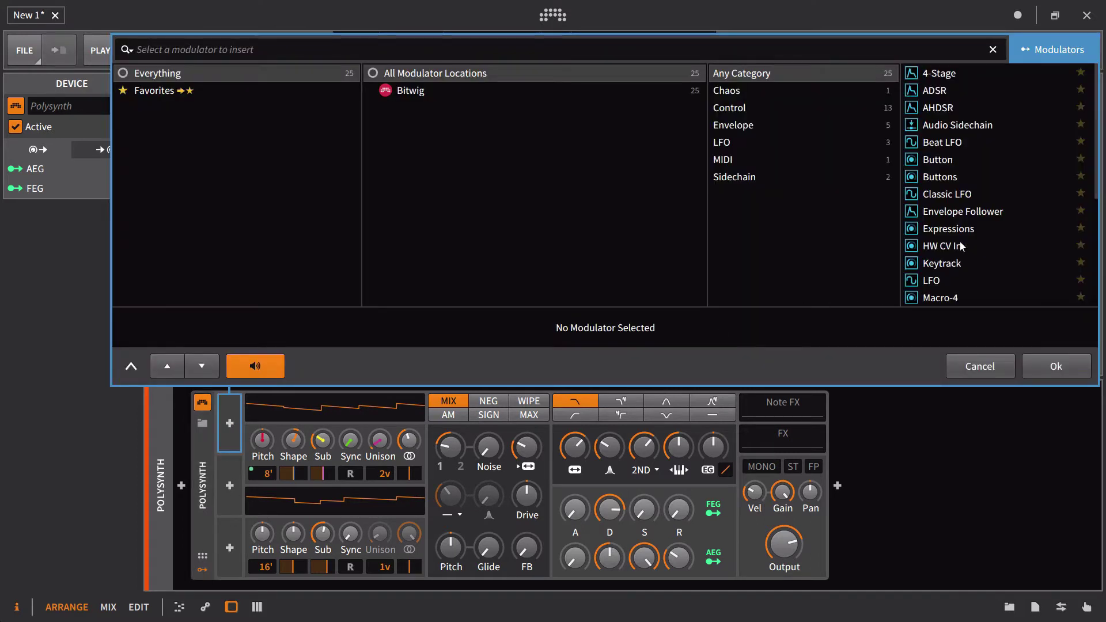
pyautogui.scroll(-2, 945, 251)
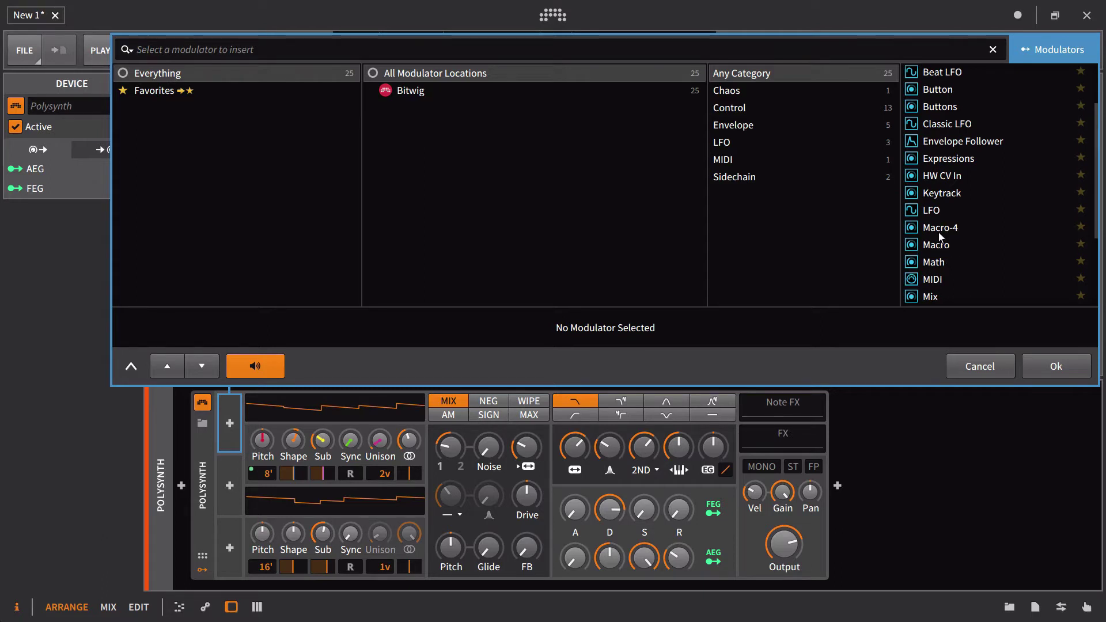
pyautogui.click(940, 232)
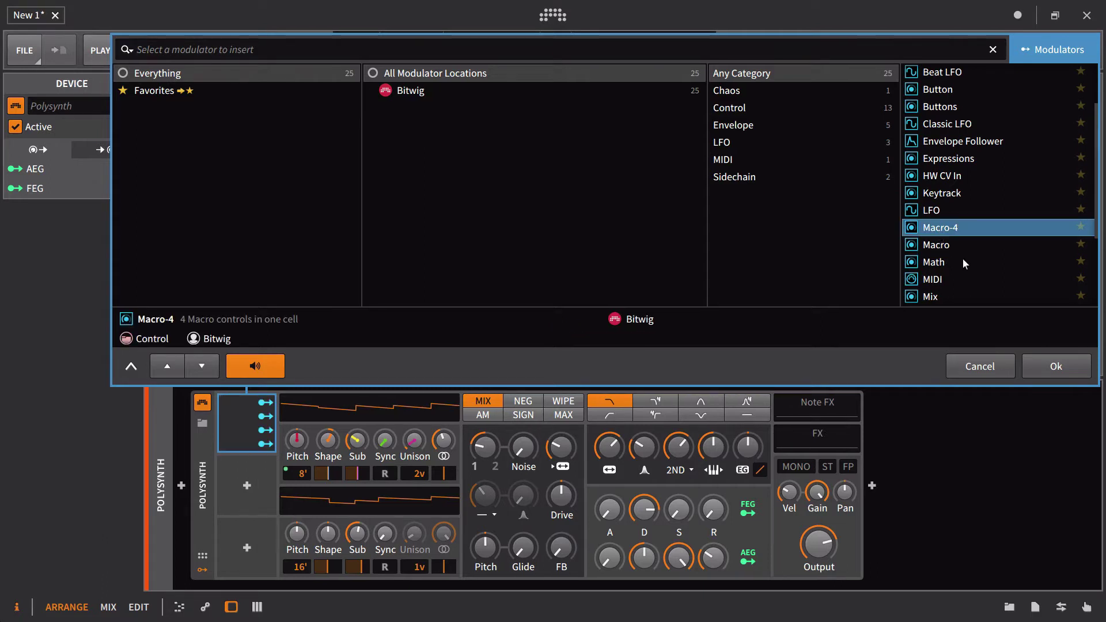
pyautogui.click(1059, 367)
pyautogui.click(240, 408)
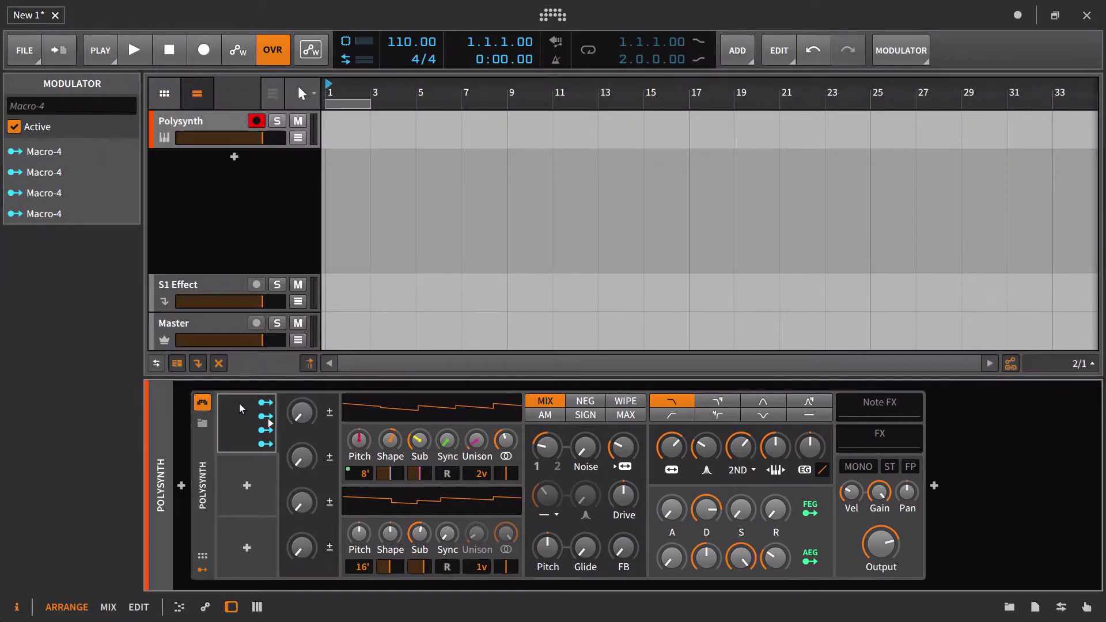
pyautogui.click(332, 418)
pyautogui.click(330, 412)
pyautogui.moveTo(359, 442); pyautogui.dragTo(359, 420)
pyautogui.moveTo(302, 367); pyautogui.dragTo(301, 414)
pyautogui.click(302, 432)
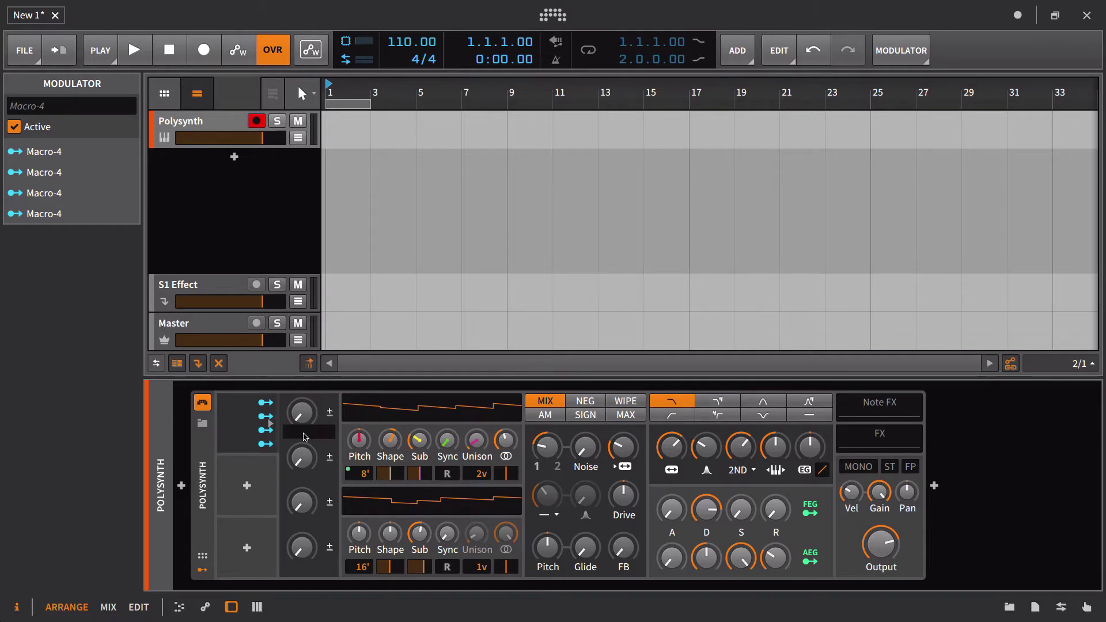
pyautogui.click(306, 481)
pyautogui.click(314, 529)
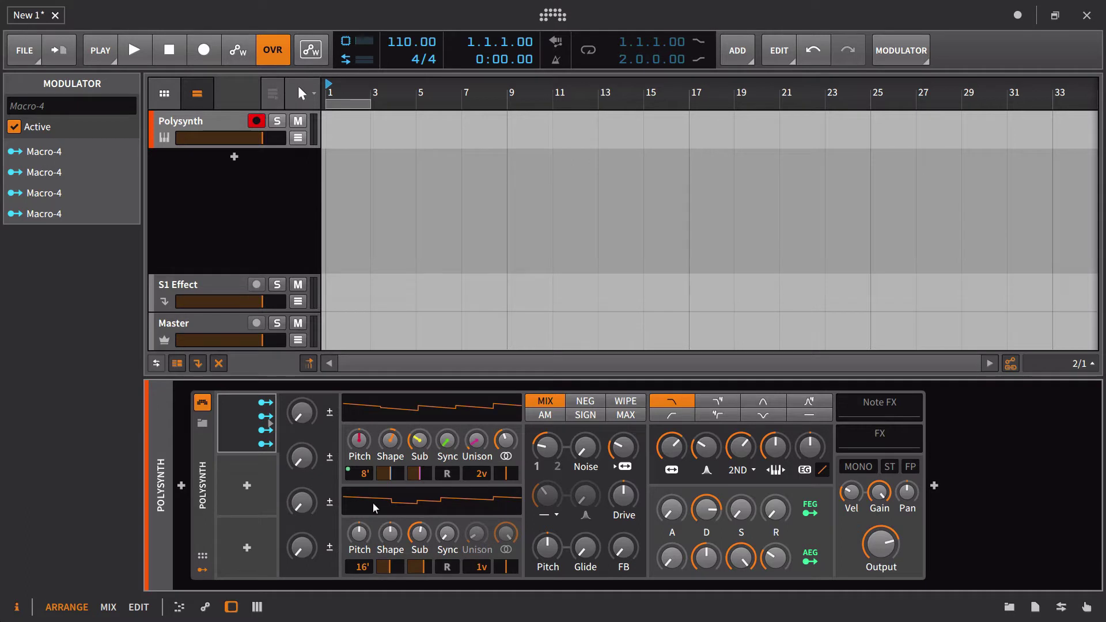
# Name the first Macro-4 knob shapesync
pyautogui.click(292, 431)
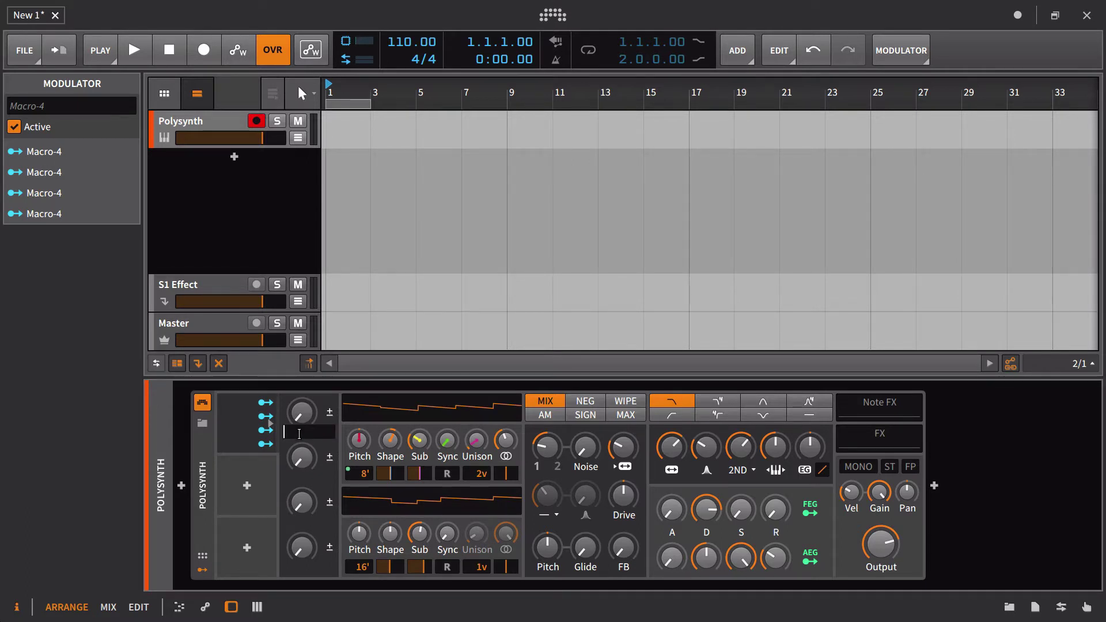
pyautogui.write('shapesync')
pyautogui.press('Return')
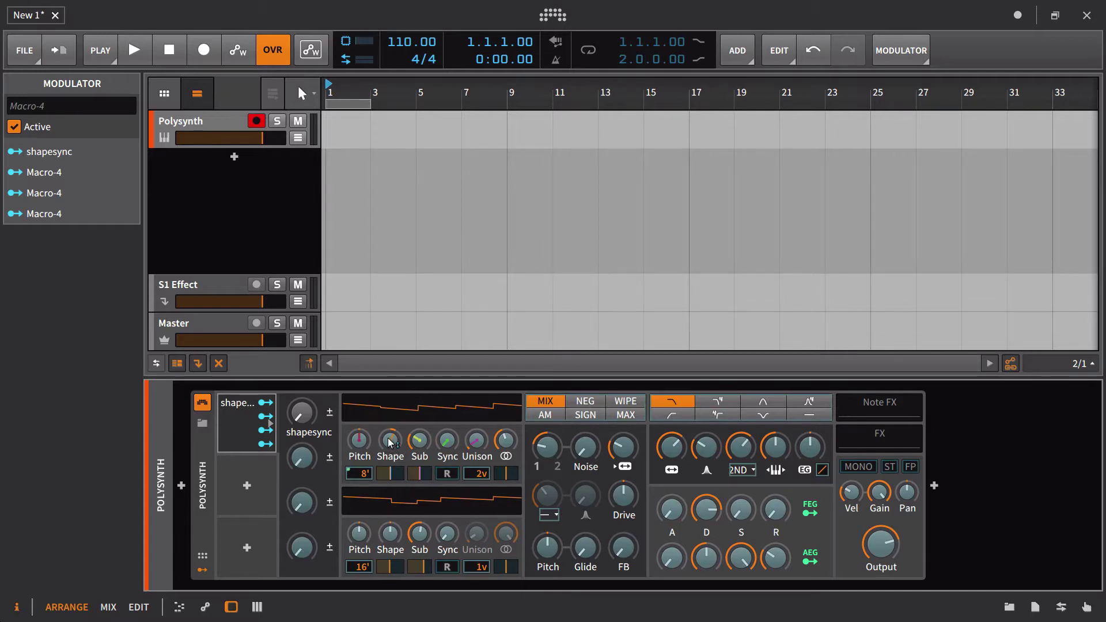
# Map the shapesync macro to OSC1 Shape at 0.447 and OSC1 Sync at 22.20 on the synth's own knobs
pyautogui.moveTo(390, 440); pyautogui.dragTo(390, 417)
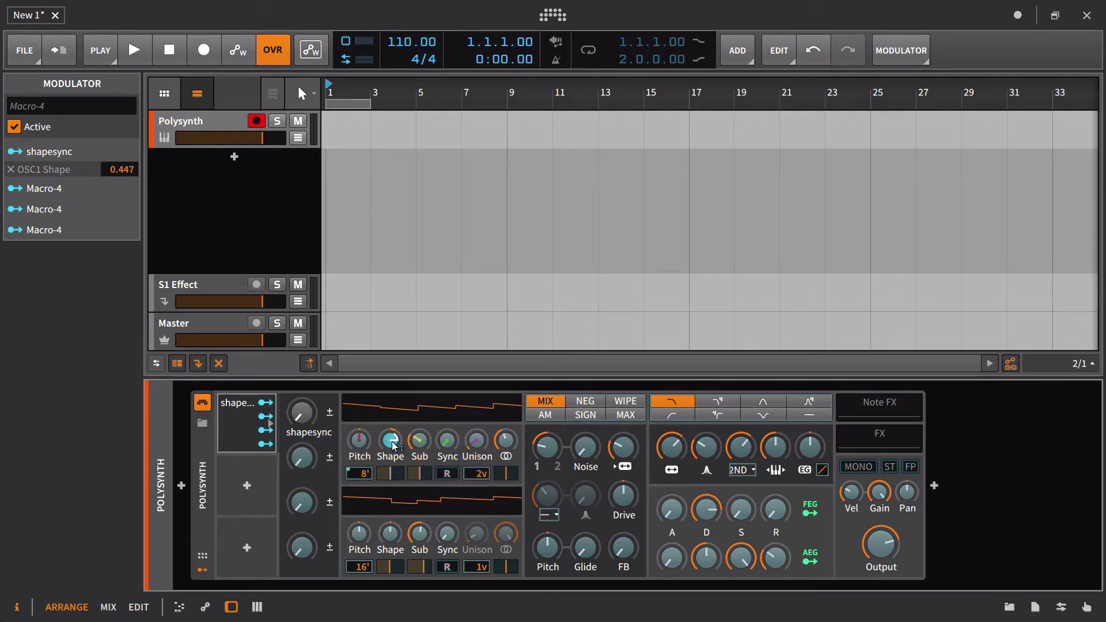
pyautogui.moveTo(447, 440); pyautogui.dragTo(446, 415)
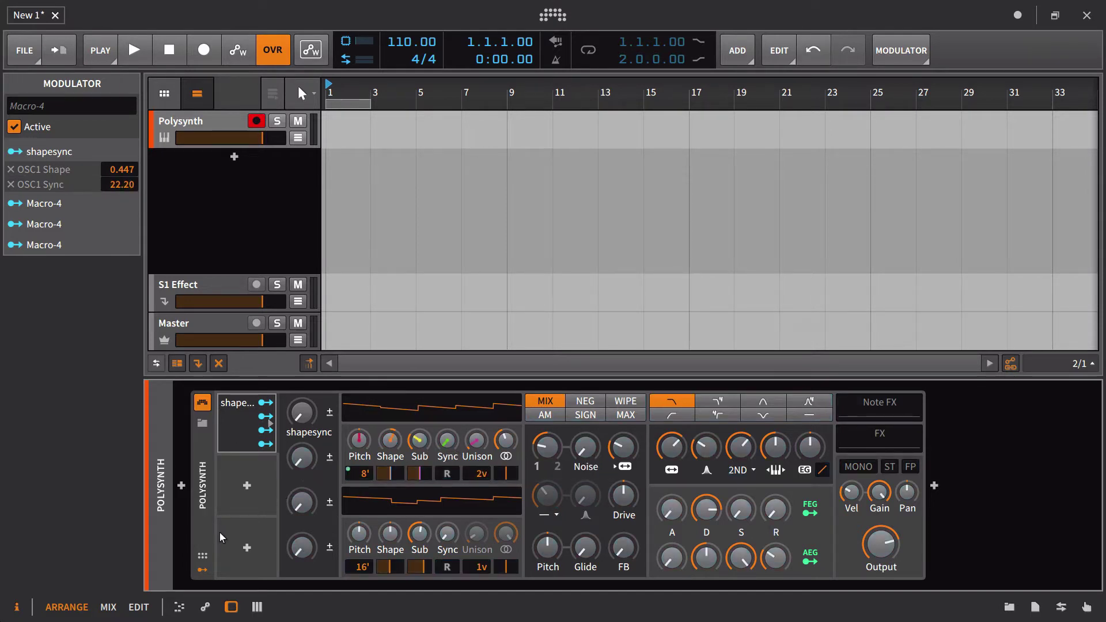
# Replace both shapesync mappings using the remote controls, assigning OSC1 Shape at 0.287 and OSC1 Sync at 17.40, and hide the remote controls
pyautogui.click(202, 558)
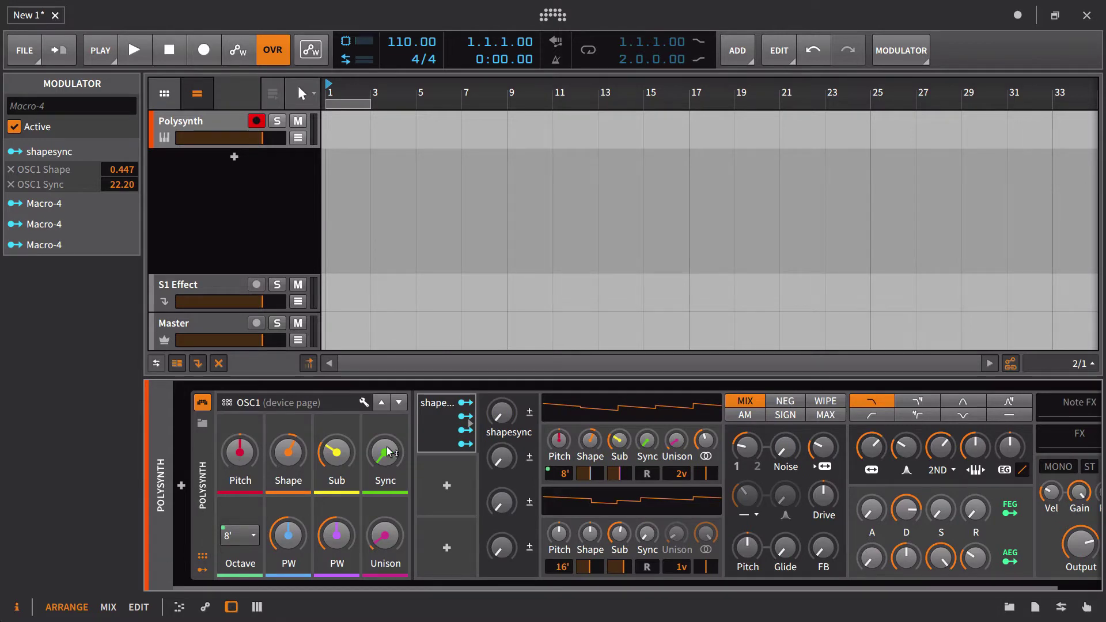
pyautogui.click(11, 171)
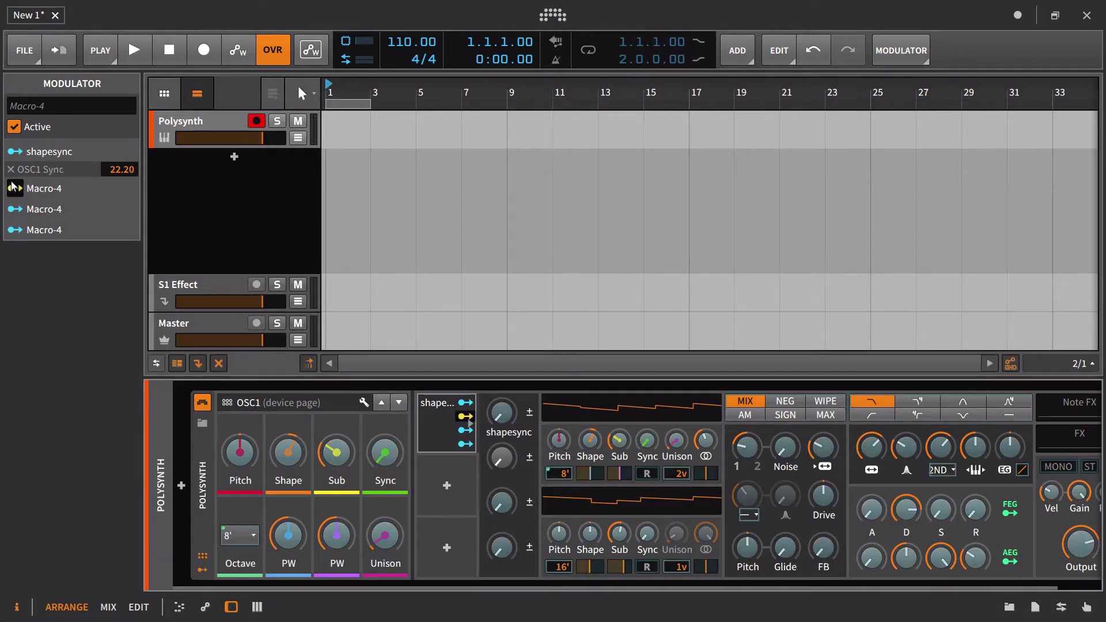
pyautogui.click(10, 170)
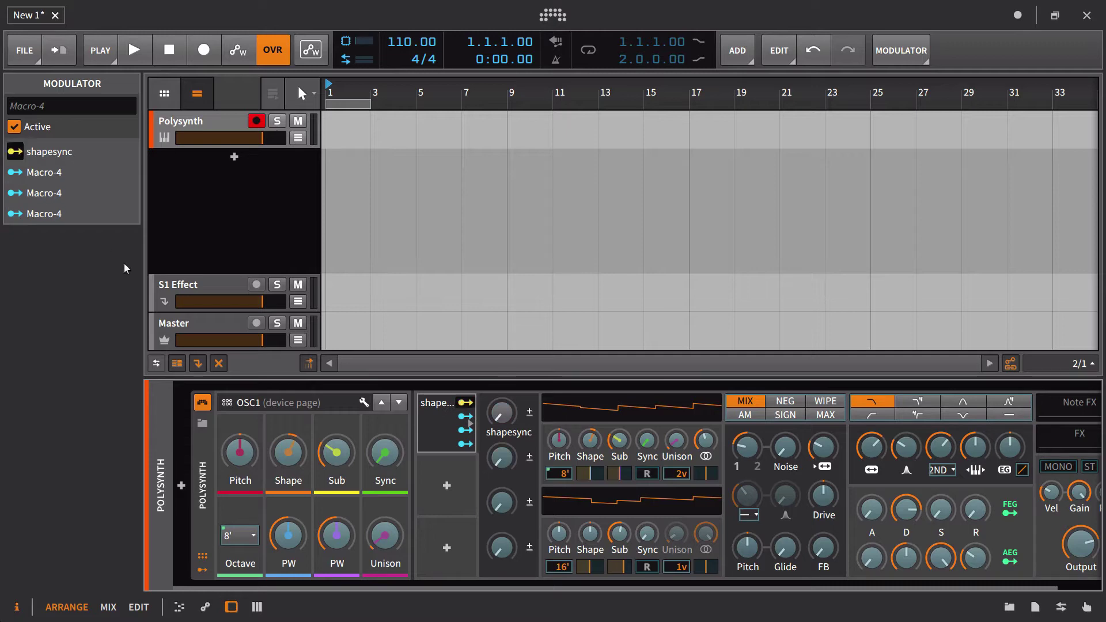
pyautogui.moveTo(288, 455); pyautogui.dragTo(288, 433)
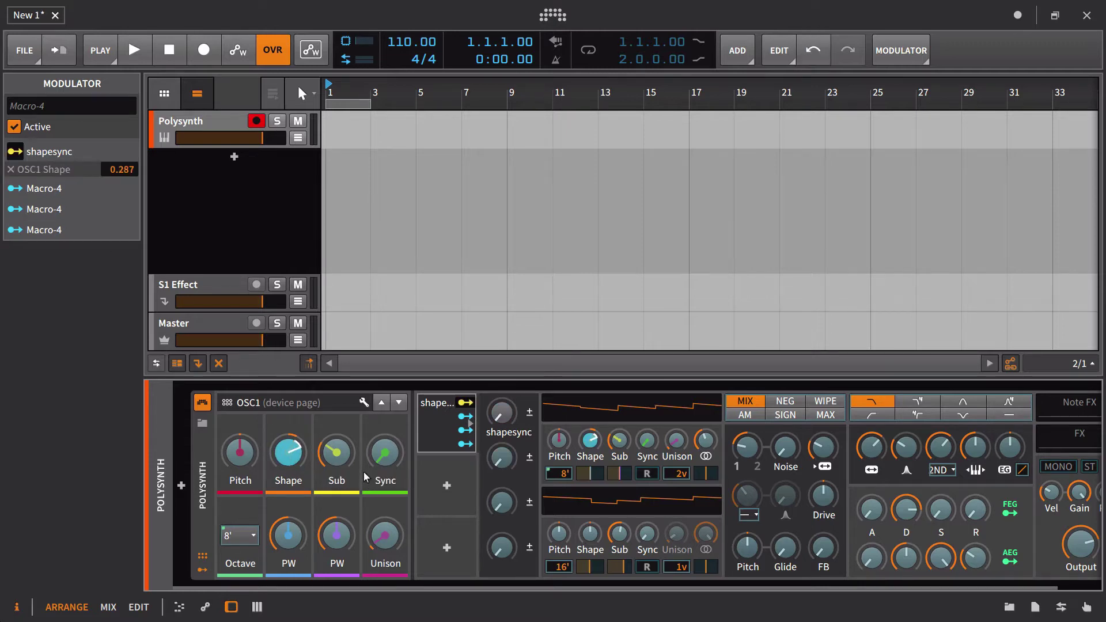
pyautogui.moveTo(381, 465); pyautogui.dragTo(385, 425)
pyautogui.click(17, 153)
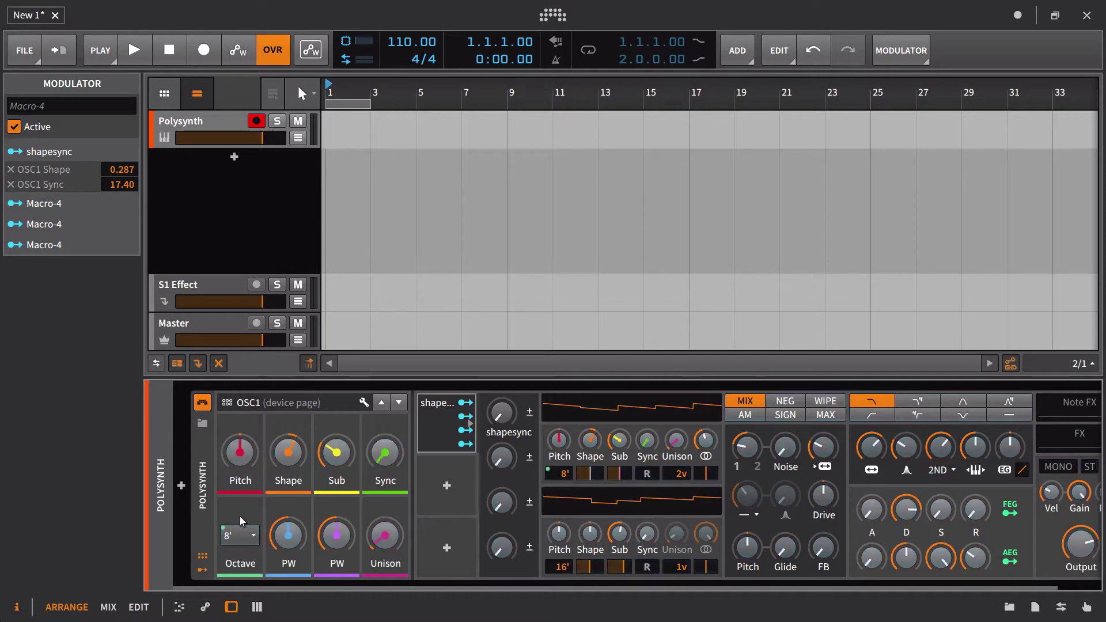
pyautogui.click(202, 557)
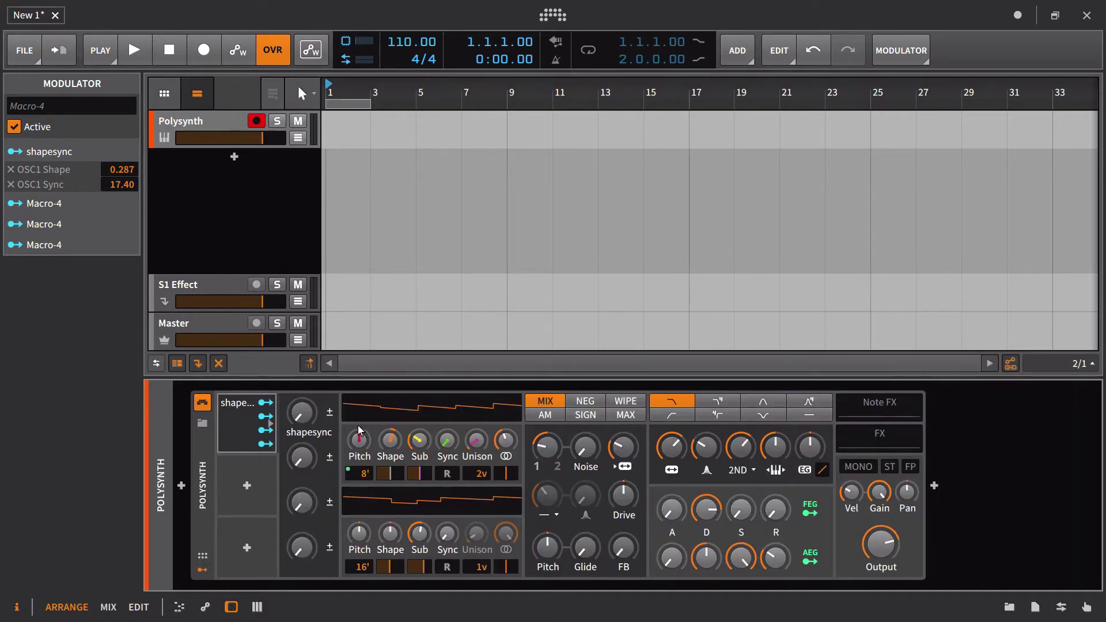
pyautogui.moveTo(302, 420)
pyautogui.mouseDown()
pyautogui.moveTo(303, 344)
pyautogui.moveTo(302, 410)
pyautogui.mouseUp()
pyautogui.click(248, 492)
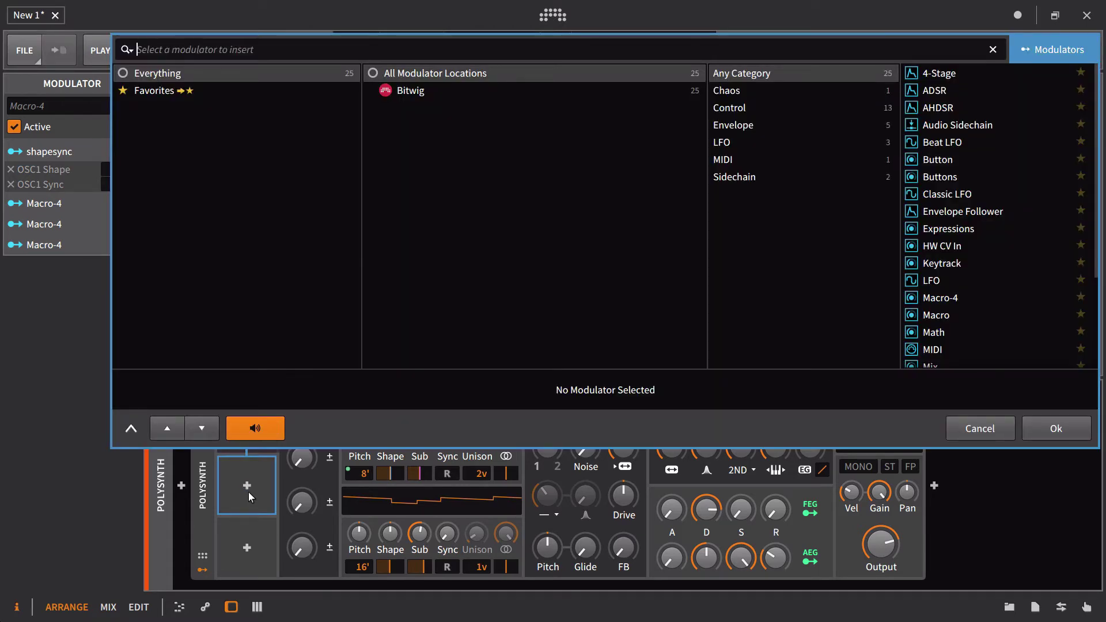
pyautogui.click(1001, 436)
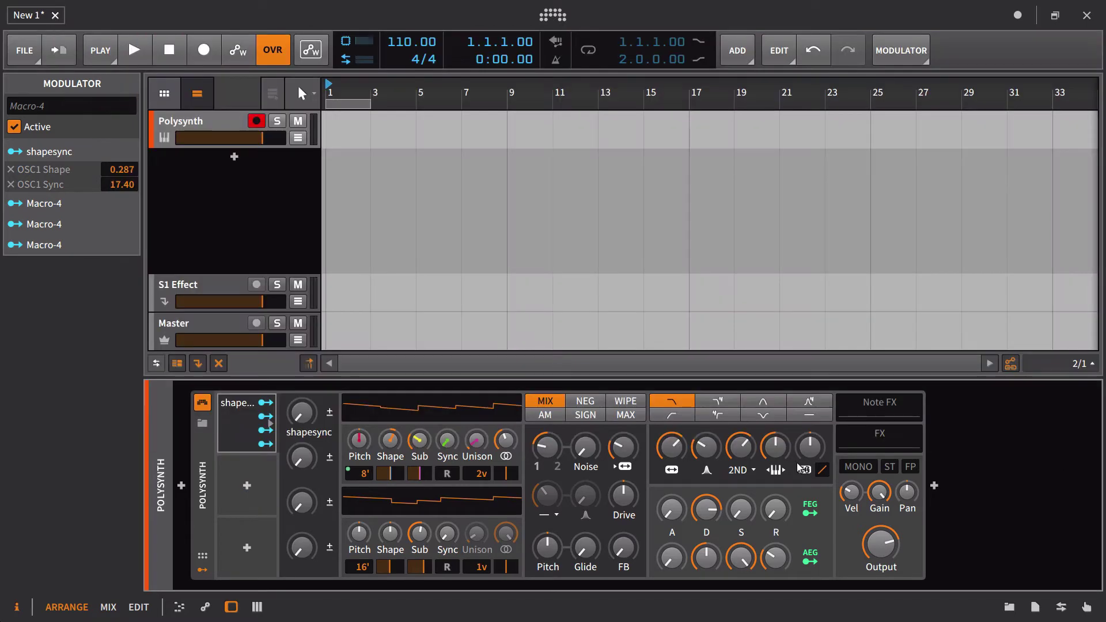
# Insert an LFO modulator in the Polysynth's second modulator slot and open its controls
pyautogui.click(247, 483)
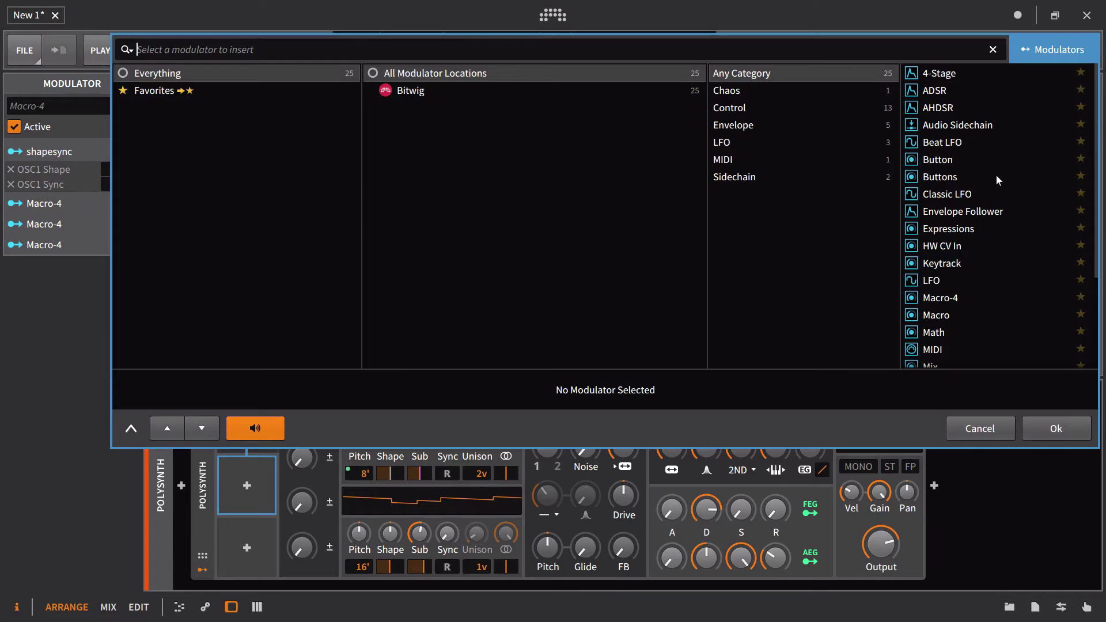
pyautogui.click(957, 281)
pyautogui.click(1056, 431)
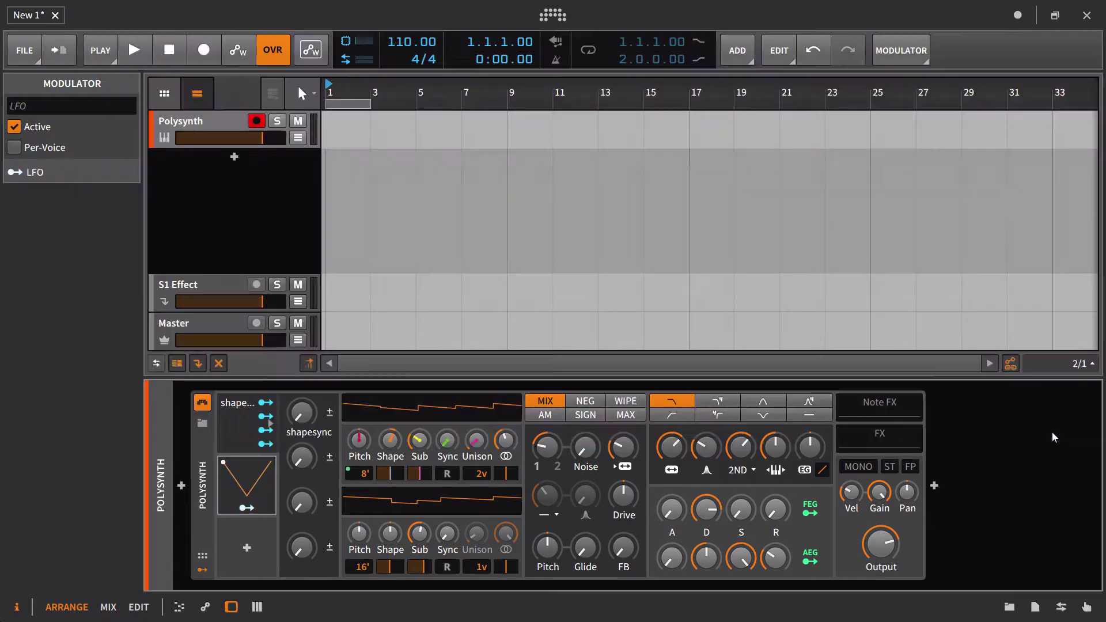
pyautogui.click(251, 483)
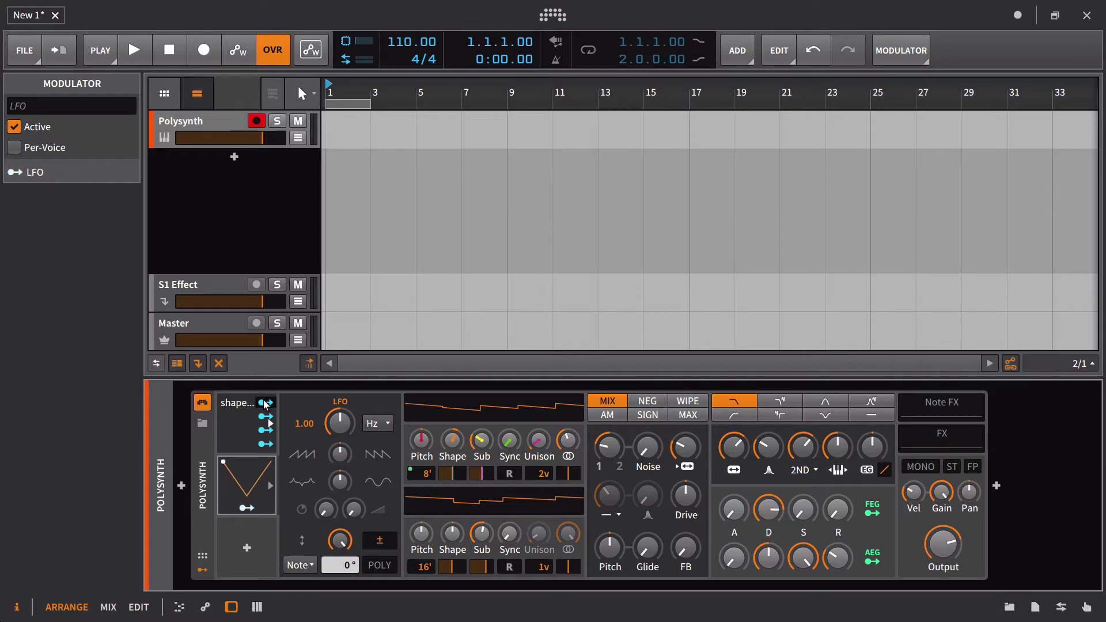
# Turn the LFO's depth down to zero and map the LFO to OSC1 Pulse Width at 0.283
pyautogui.moveTo(349, 541); pyautogui.dragTo(349, 602)
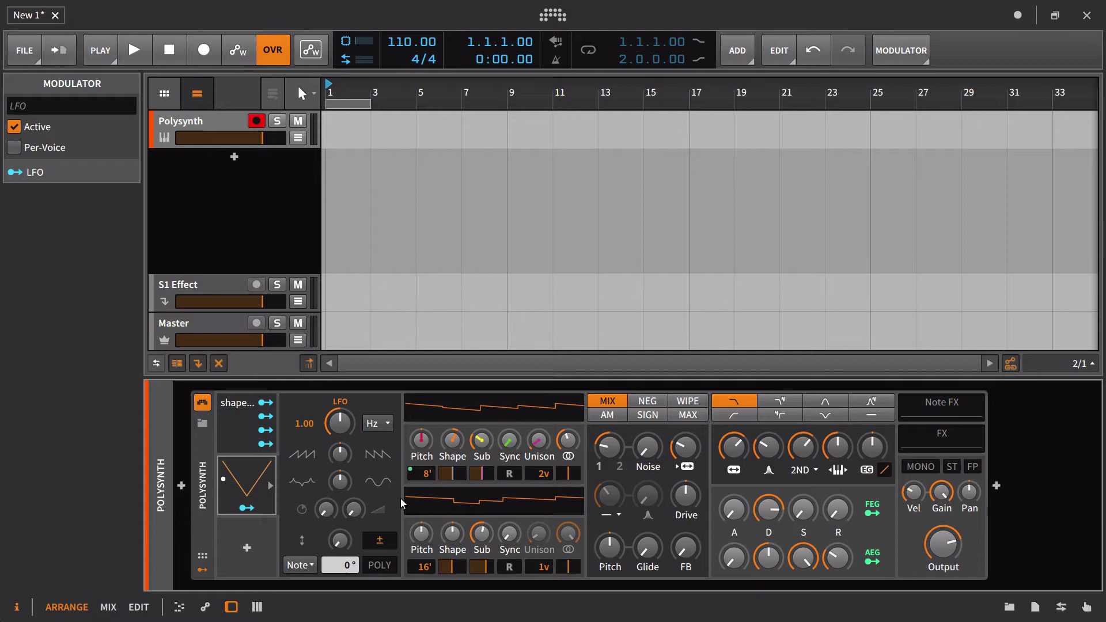
pyautogui.click(252, 507)
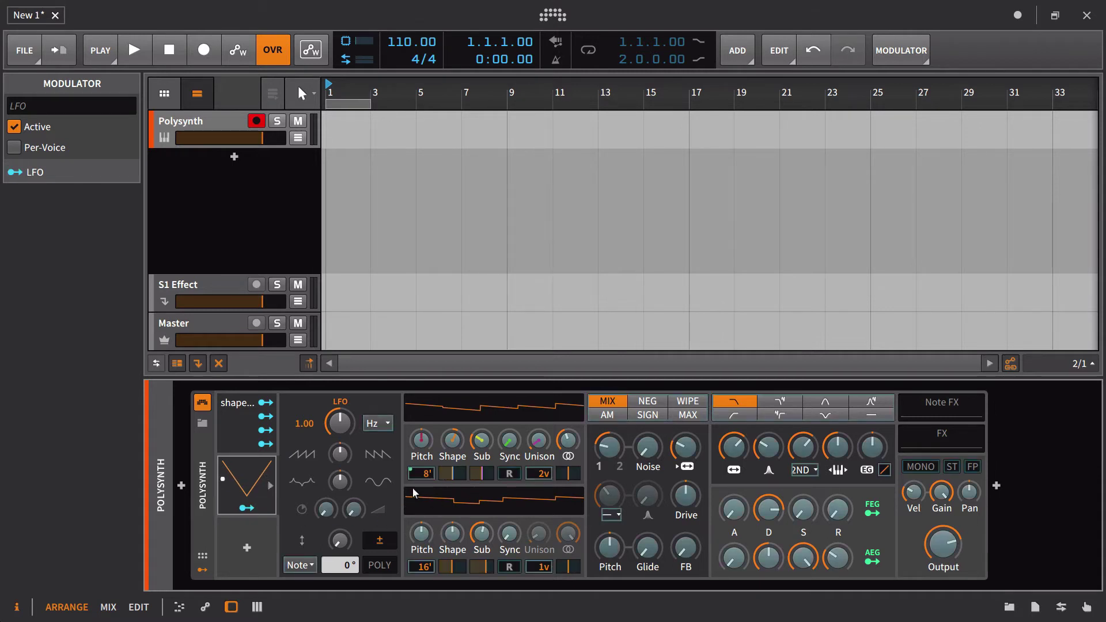
pyautogui.moveTo(454, 473); pyautogui.dragTo(454, 448)
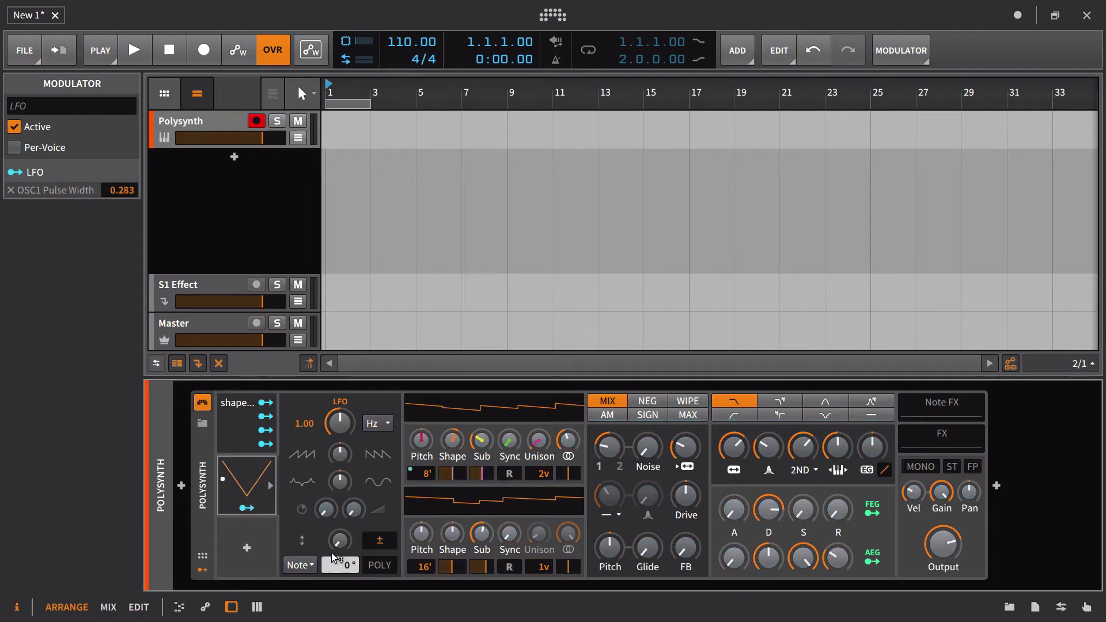
# Raise the LFO's depth and set its rate to 1.40 Hz
pyautogui.moveTo(340, 543); pyautogui.dragTo(341, 498)
pyautogui.moveTo(341, 542); pyautogui.dragTo(340, 545)
pyautogui.moveTo(344, 420)
pyautogui.mouseDown()
pyautogui.moveTo(344, 407)
pyautogui.moveTo(344, 424)
pyautogui.mouseUp()
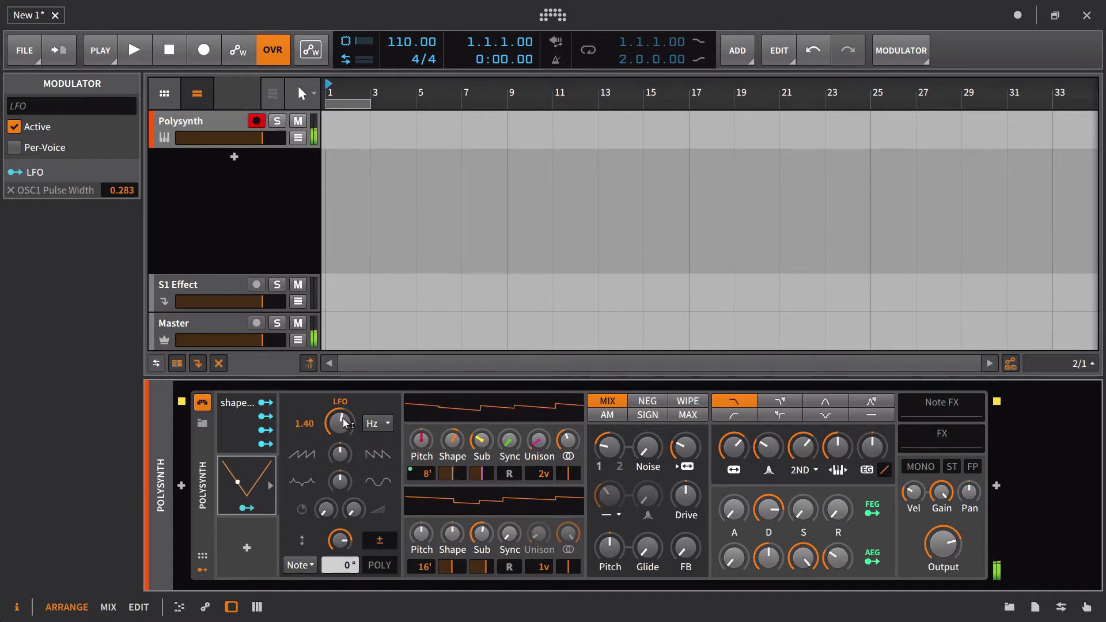
# Set the LFO's modulation to 0.353 on OSC1 Pulse Width, 0.203 on OSC1 Sub PW and 0.880 on OSC2 Shape, and reopen the Macro-4 controls
pyautogui.click(256, 504)
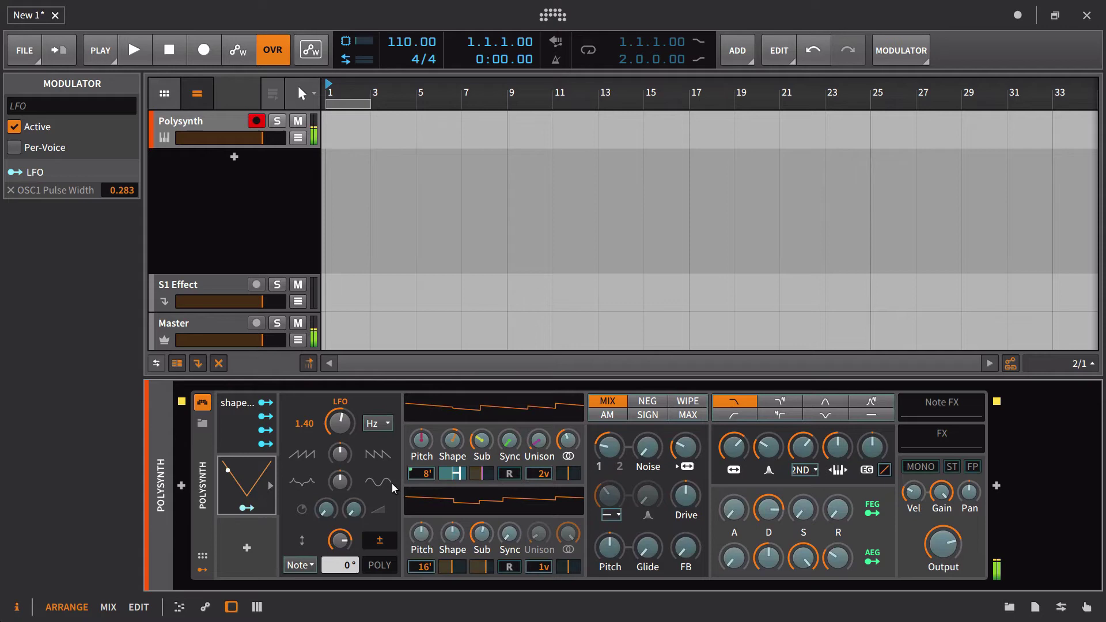
pyautogui.moveTo(459, 479); pyautogui.dragTo(453, 517)
pyautogui.click(260, 506)
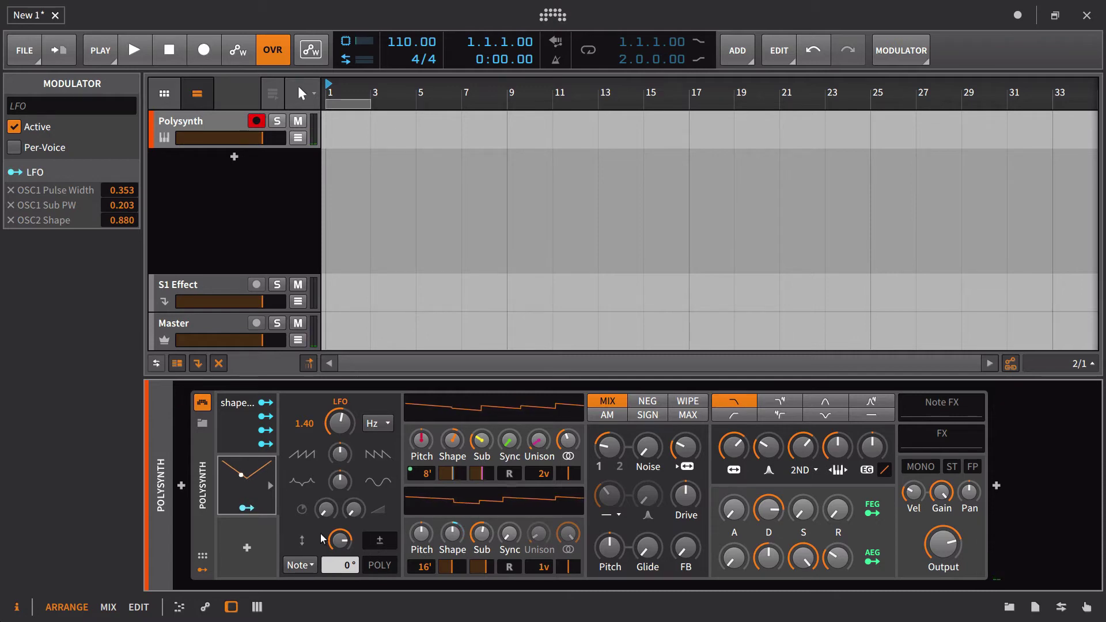
pyautogui.doubleClick(345, 540)
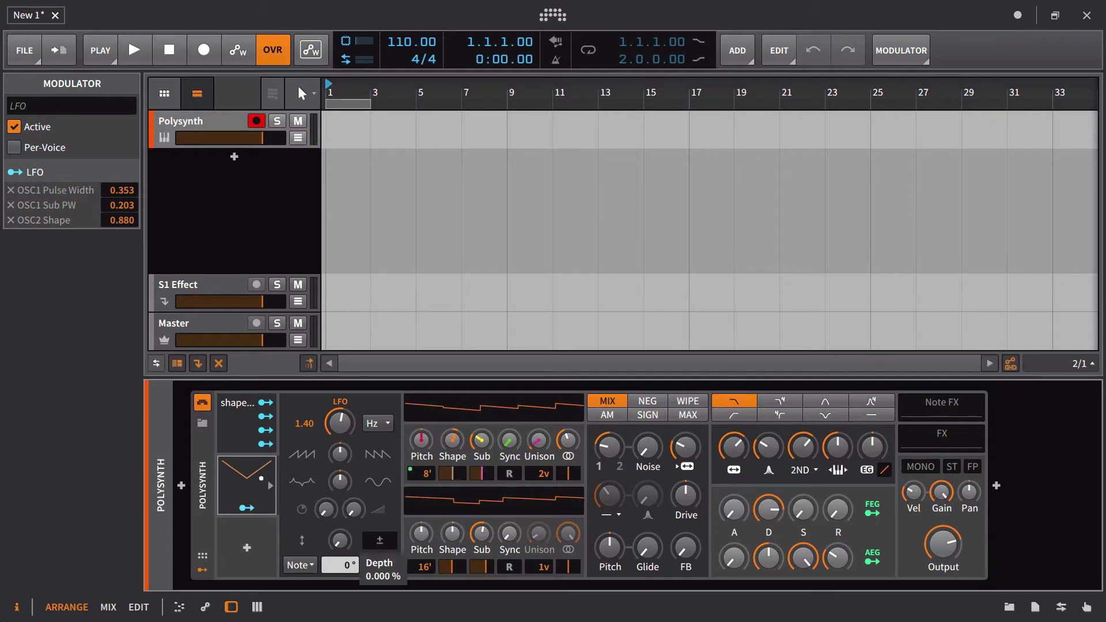
pyautogui.click(251, 402)
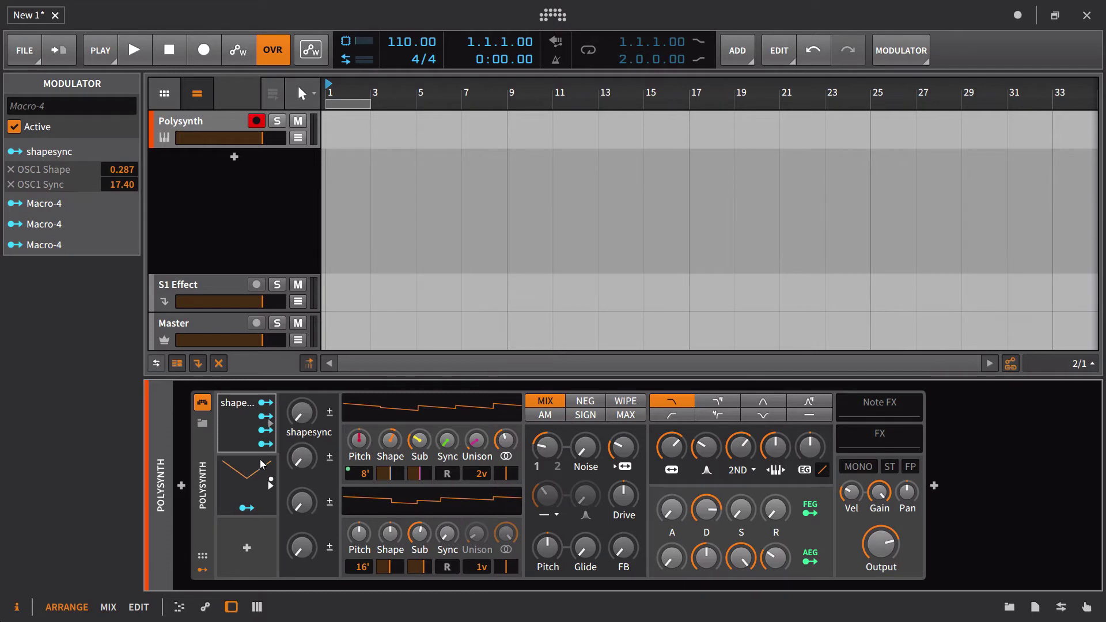
# Map the shapesync macro to the LFO's Depth at 0.990, reopen the Macro-4 controls and try out the shapesync knob
pyautogui.click(261, 467)
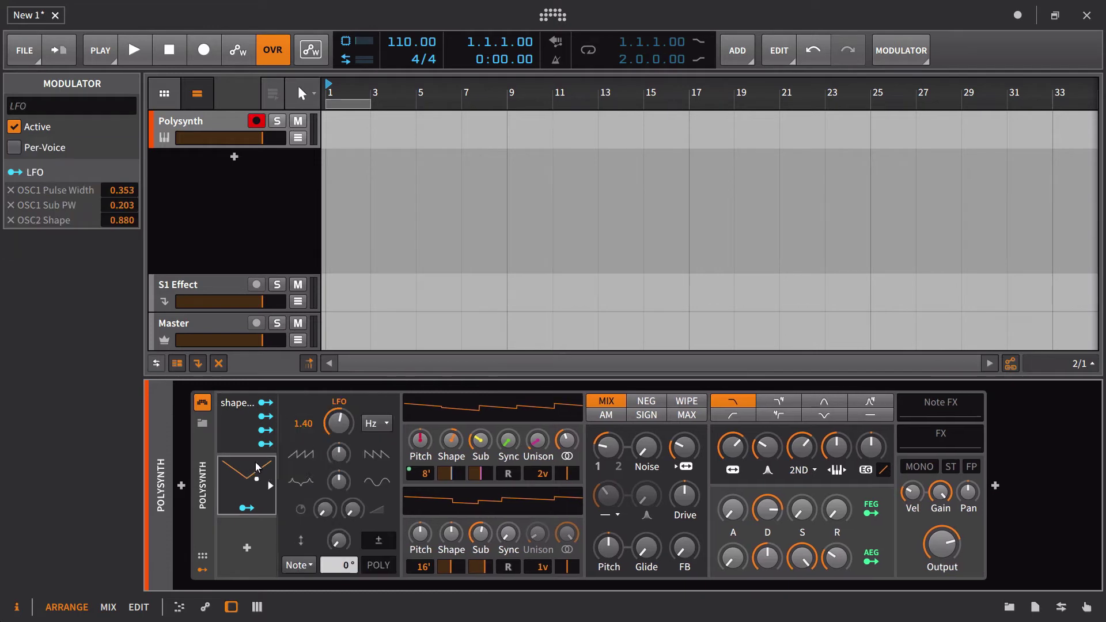
pyautogui.click(264, 403)
pyautogui.moveTo(340, 540); pyautogui.dragTo(340, 516)
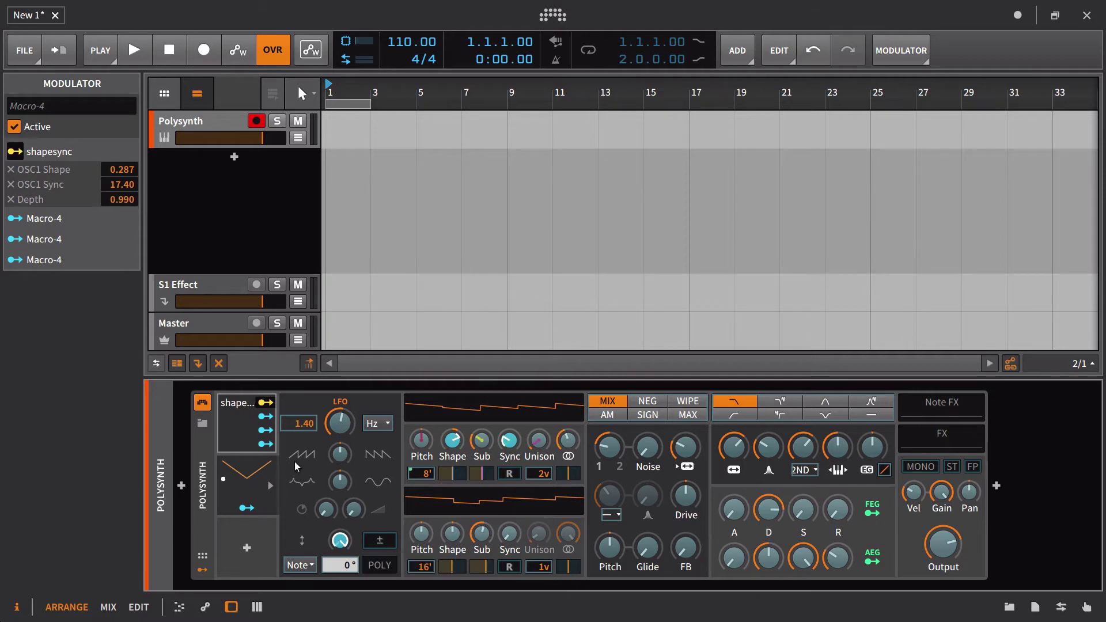
pyautogui.click(238, 422)
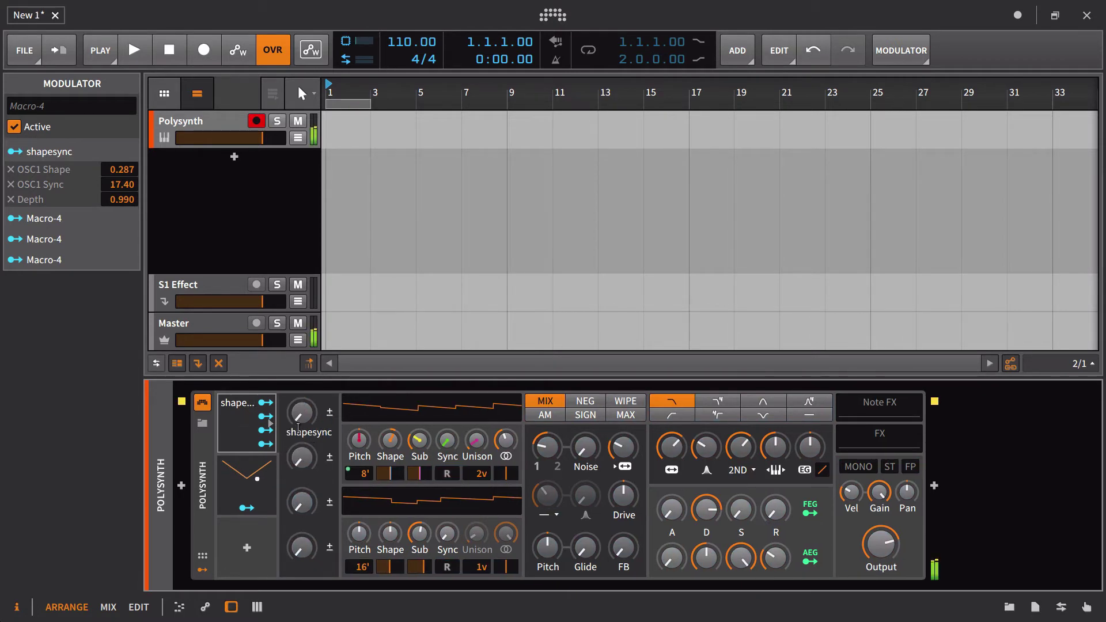
pyautogui.moveTo(298, 428)
pyautogui.mouseDown()
pyautogui.moveTo(298, 369)
pyautogui.moveTo(298, 427)
pyautogui.mouseUp()
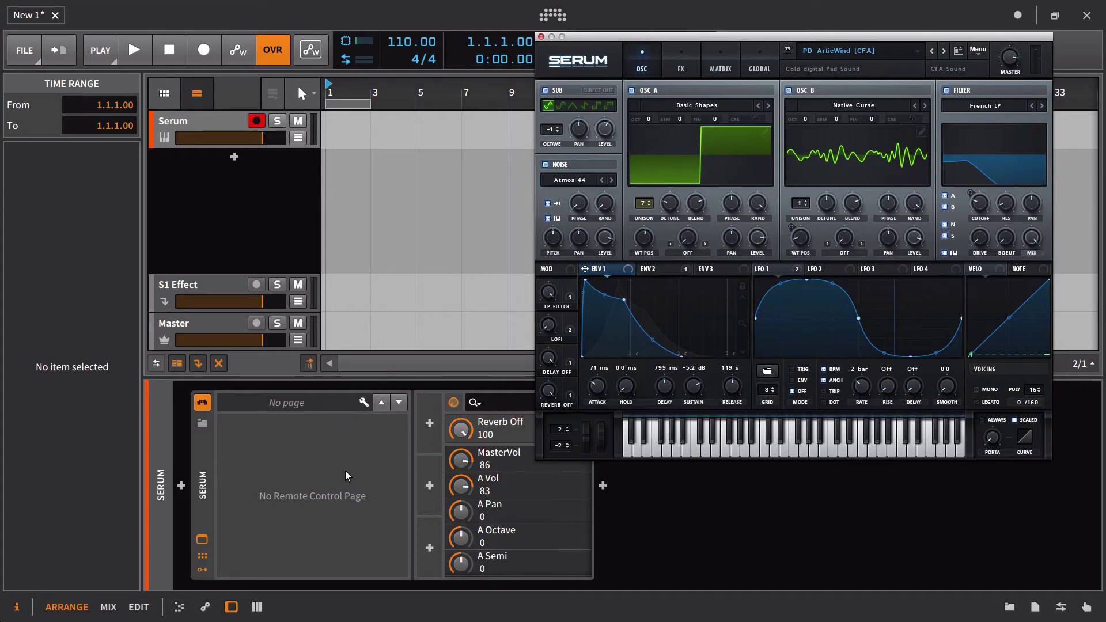
# Create a Perform preset page of remote controls for Serum with LP Filter, Lofi, Delay Off and Reverb Off, and close the plug-in window
pyautogui.click(365, 402)
pyautogui.click(248, 228)
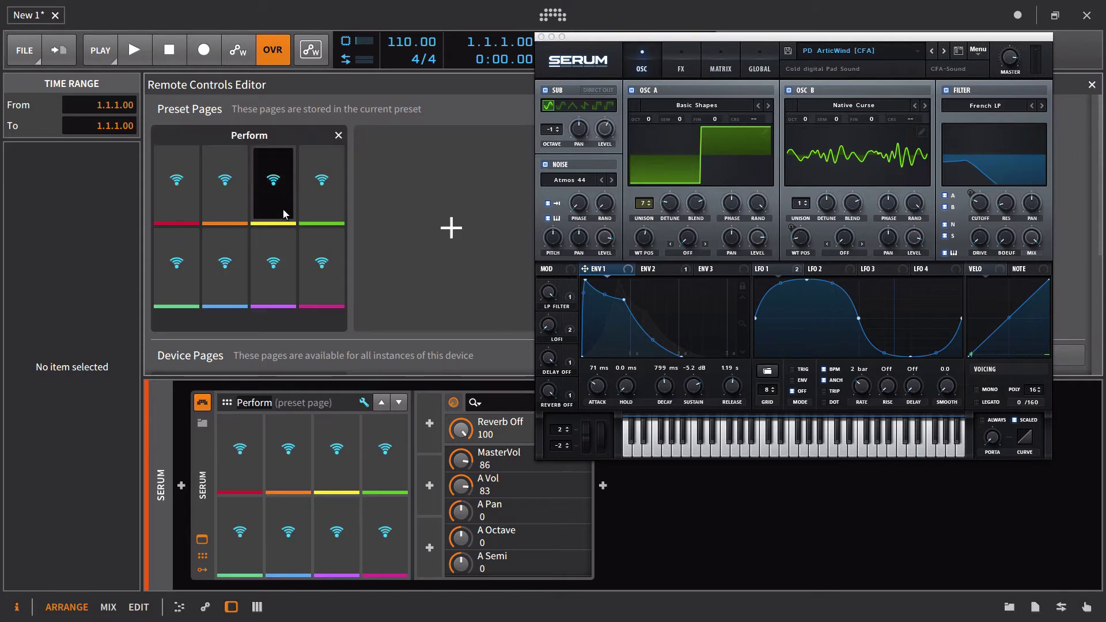
pyautogui.click(174, 200)
pyautogui.click(552, 297)
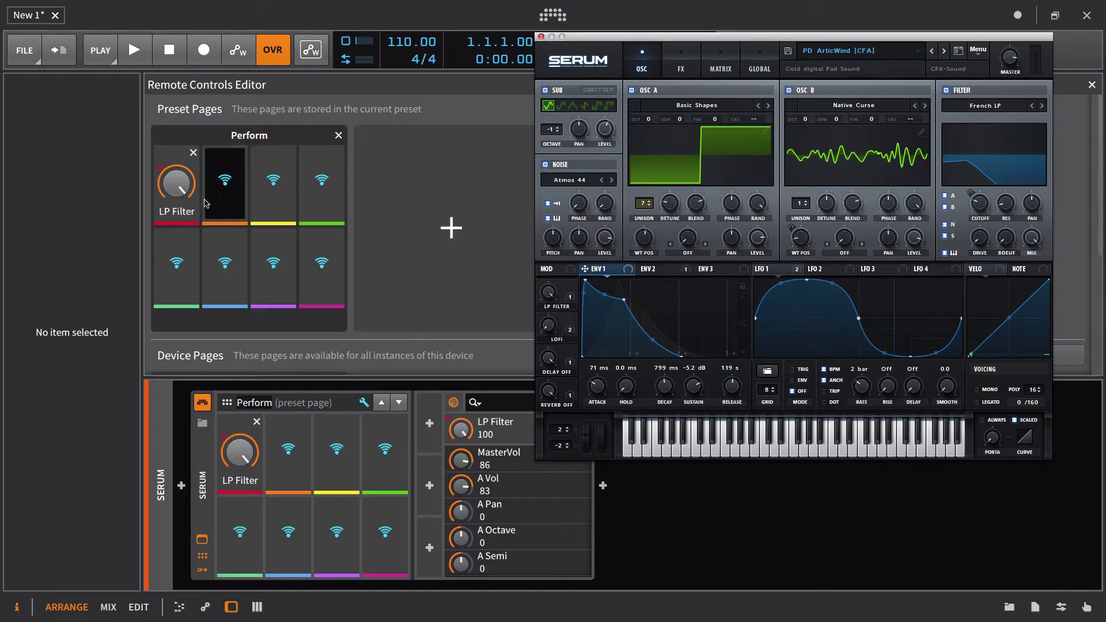
pyautogui.click(549, 326)
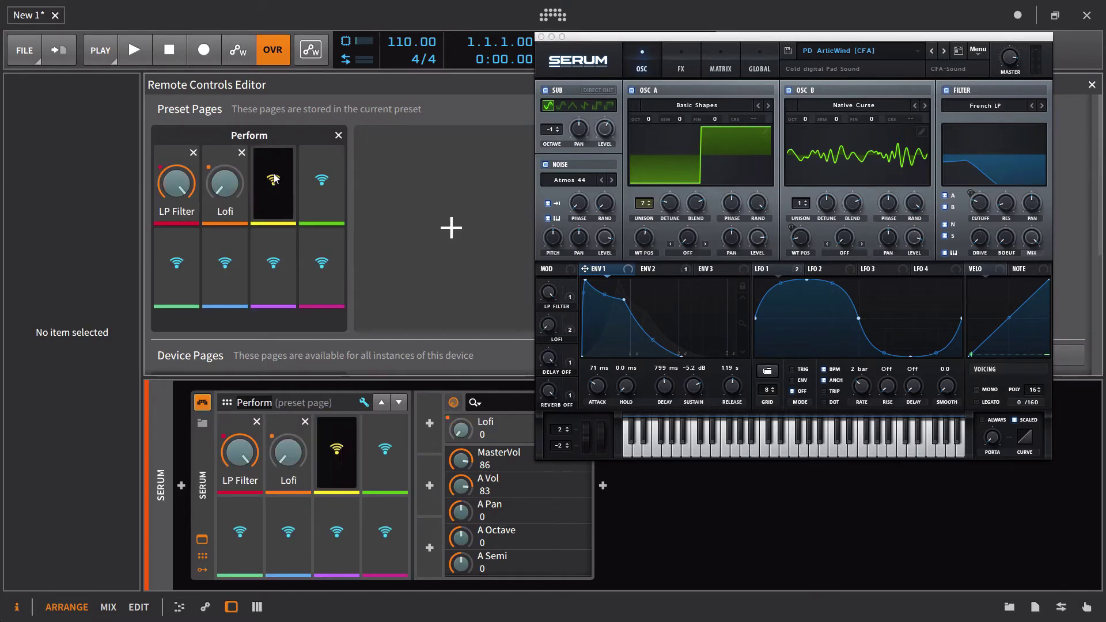
pyautogui.click(553, 365)
pyautogui.click(549, 391)
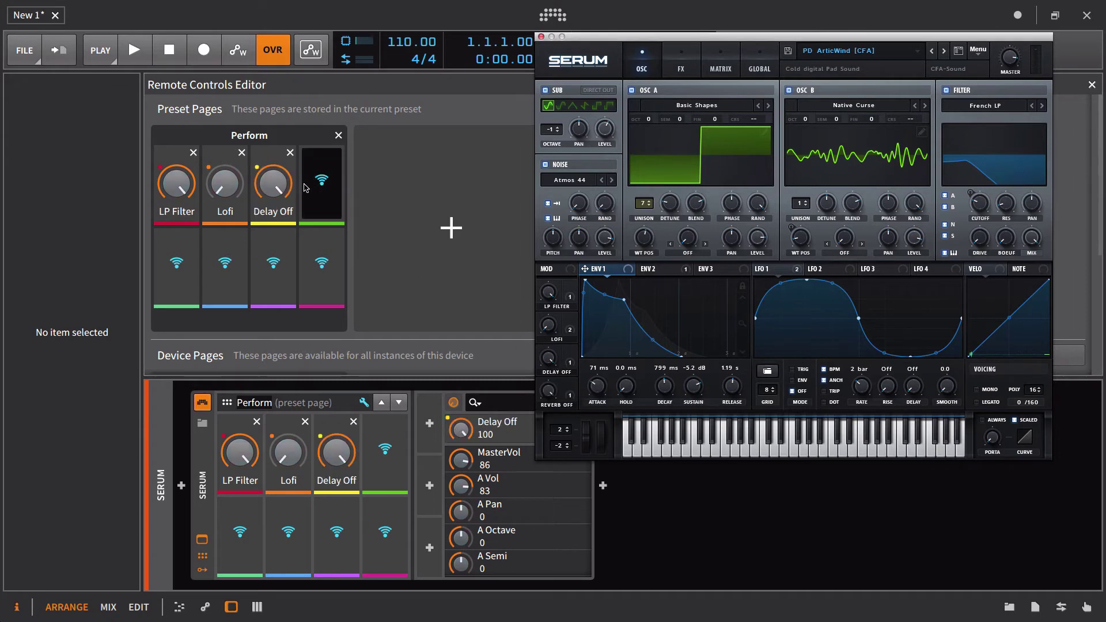
pyautogui.click(540, 37)
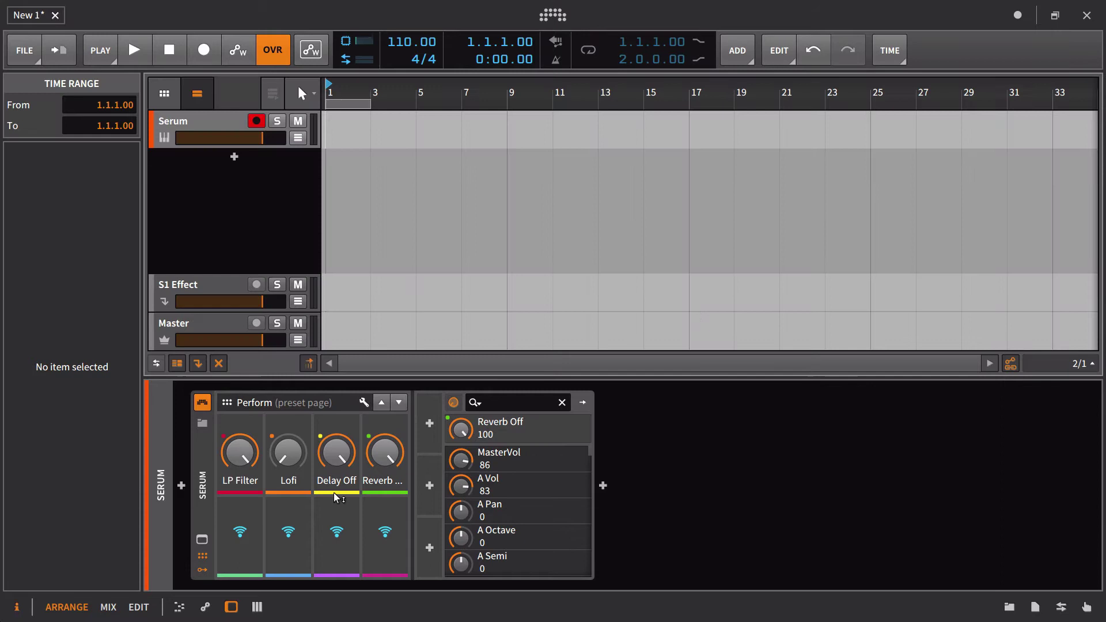
# Insert a Macro modulator in Serum's first modulator slot
pyautogui.click(430, 426)
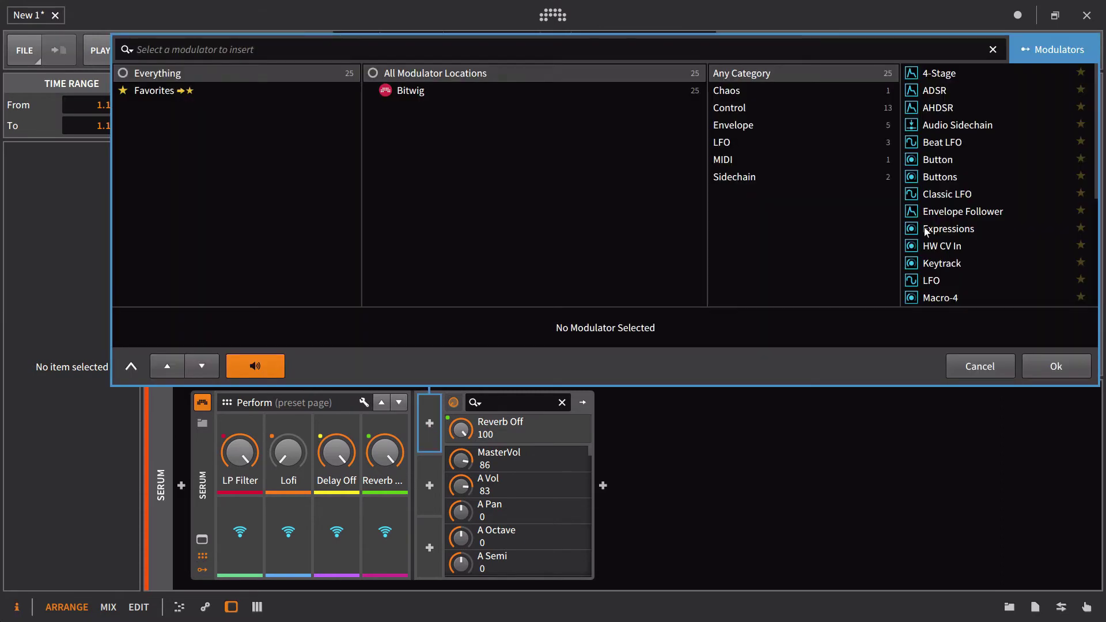
pyautogui.scroll(-3, 985, 247)
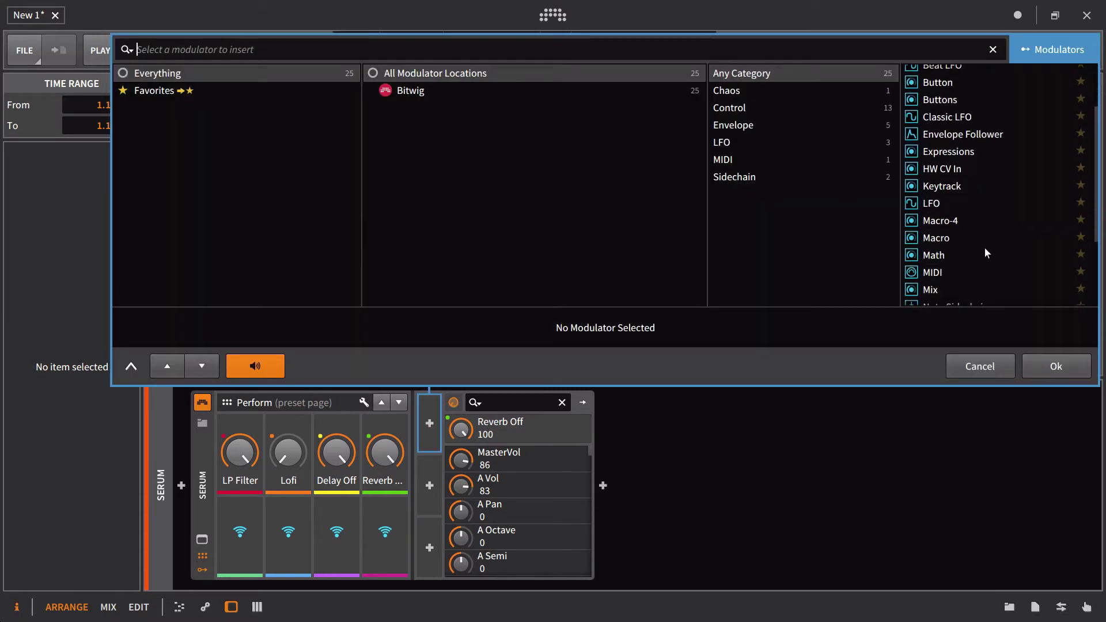
pyautogui.click(963, 239)
pyautogui.click(1056, 367)
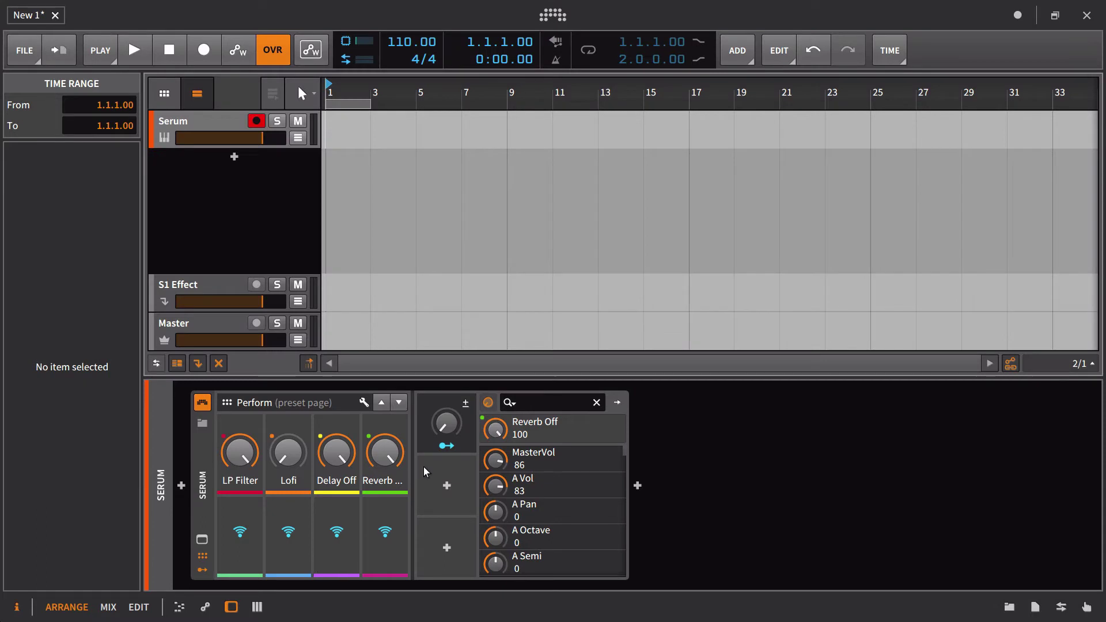
# Map the Macro to LP Filter at -0.897, Lofi at 0.803, Delay Off at -0.970 and Reverb Off at -0.933
pyautogui.click(447, 446)
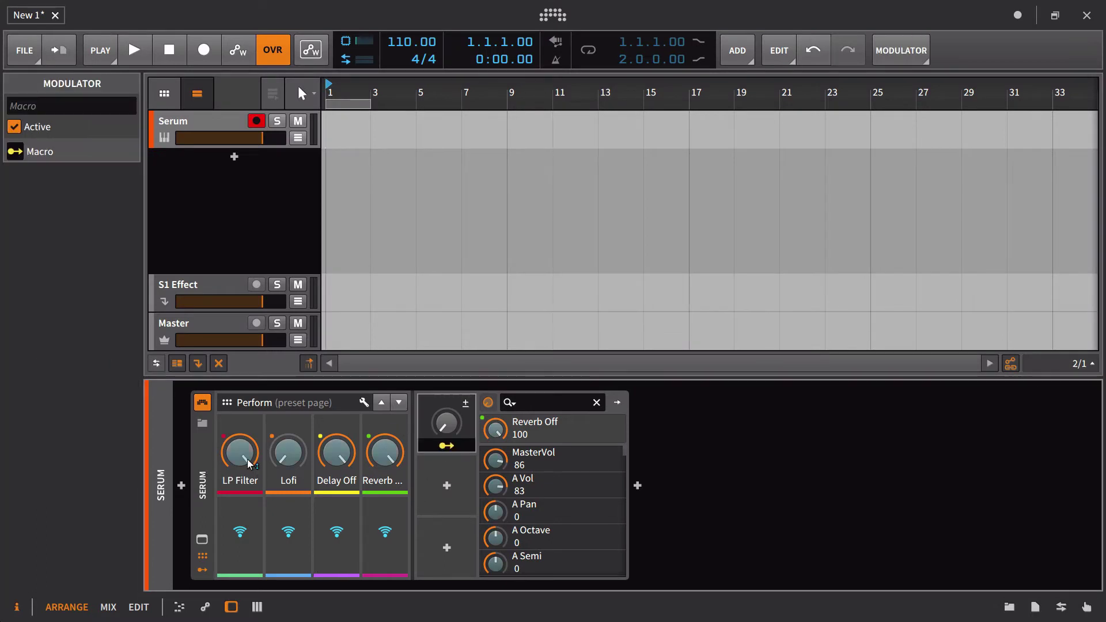
pyautogui.moveTo(247, 459); pyautogui.dragTo(247, 505)
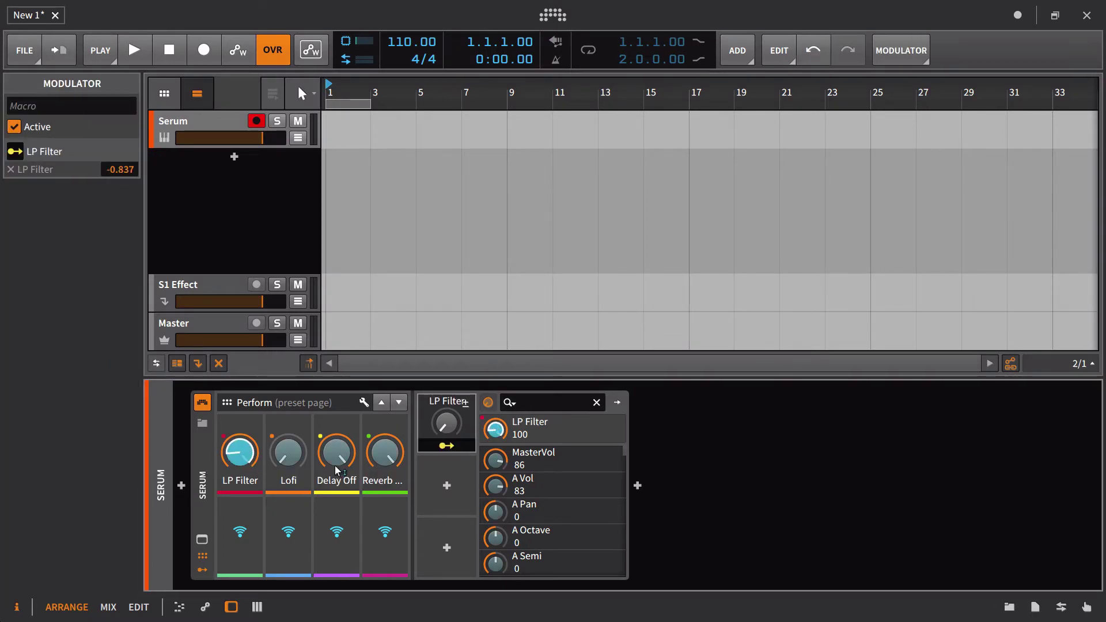
pyautogui.moveTo(245, 459); pyautogui.dragTo(276, 416)
pyautogui.moveTo(331, 456); pyautogui.dragTo(332, 499)
pyautogui.moveTo(402, 446); pyautogui.dragTo(401, 453)
pyautogui.click(446, 446)
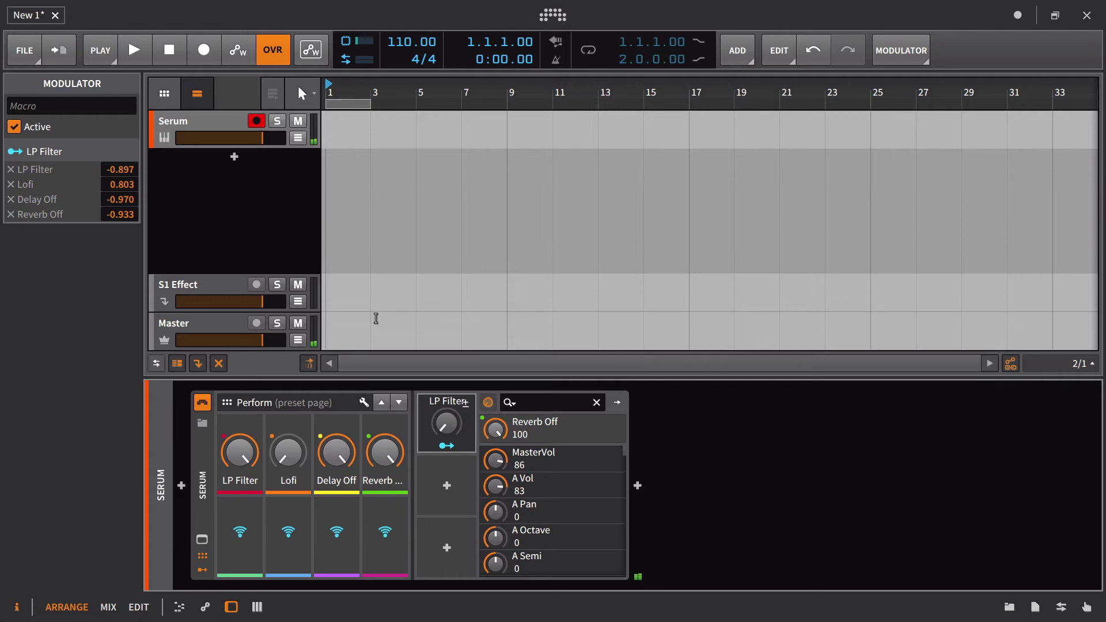
# Rename the macro knob as BSYNTH
pyautogui.doubleClick(450, 400)
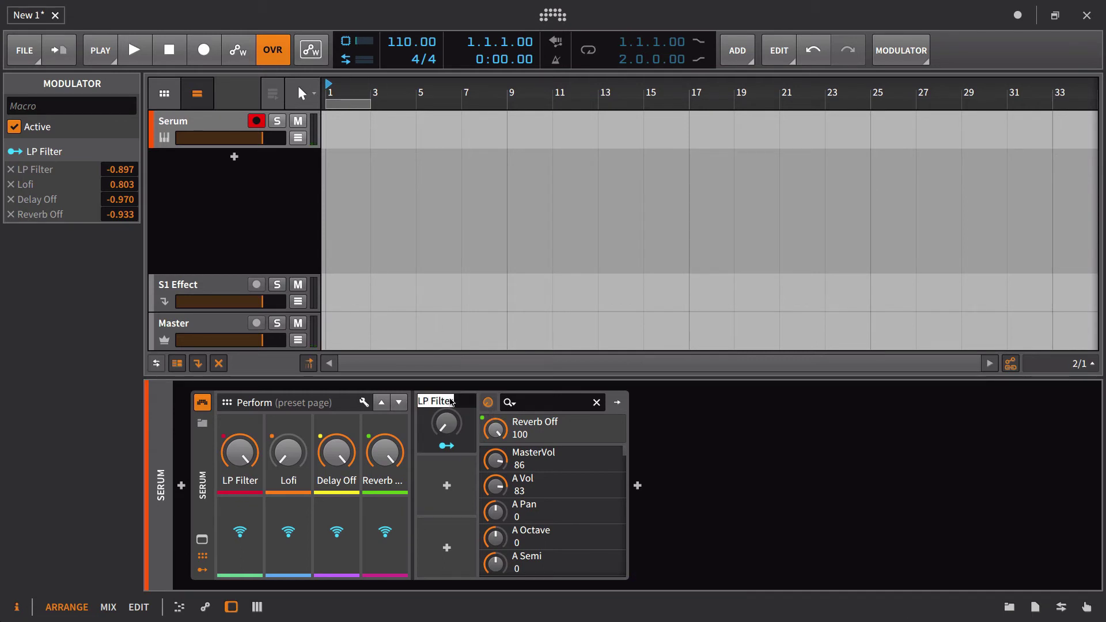
pyautogui.press('BackSpace')
pyautogui.write('BSYNTH')
pyautogui.press('Return')
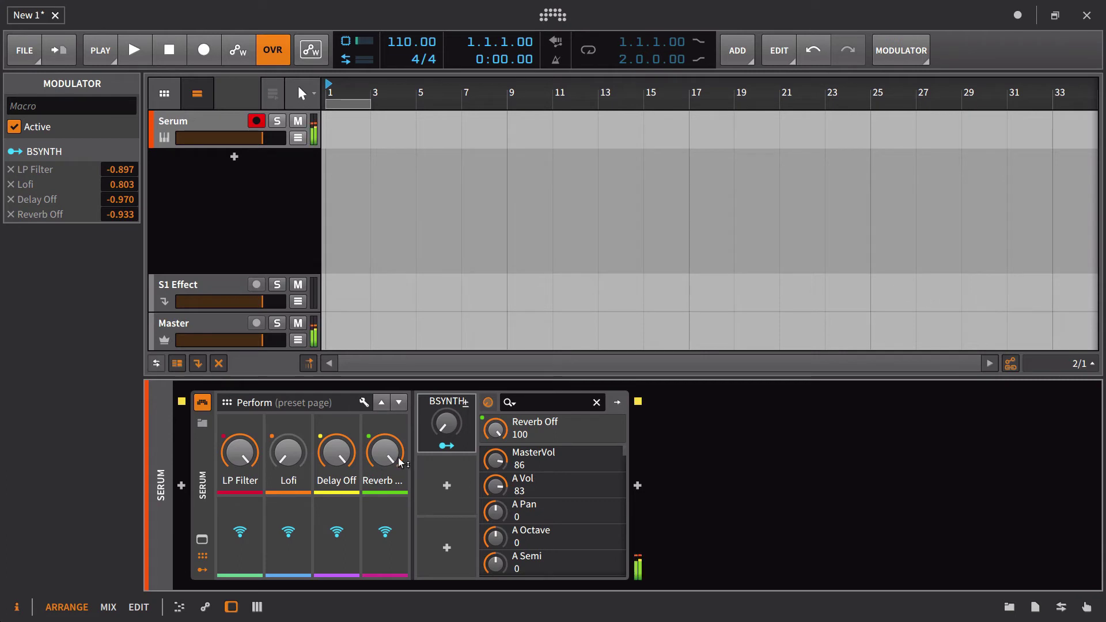
# Turn BSYNTH fully up, reduce its Lofi modulation to 0.563, and return the macro to zero
pyautogui.moveTo(446, 424); pyautogui.dragTo(447, 307)
pyautogui.moveTo(447, 385); pyautogui.dragTo(446, 365)
pyautogui.moveTo(449, 434)
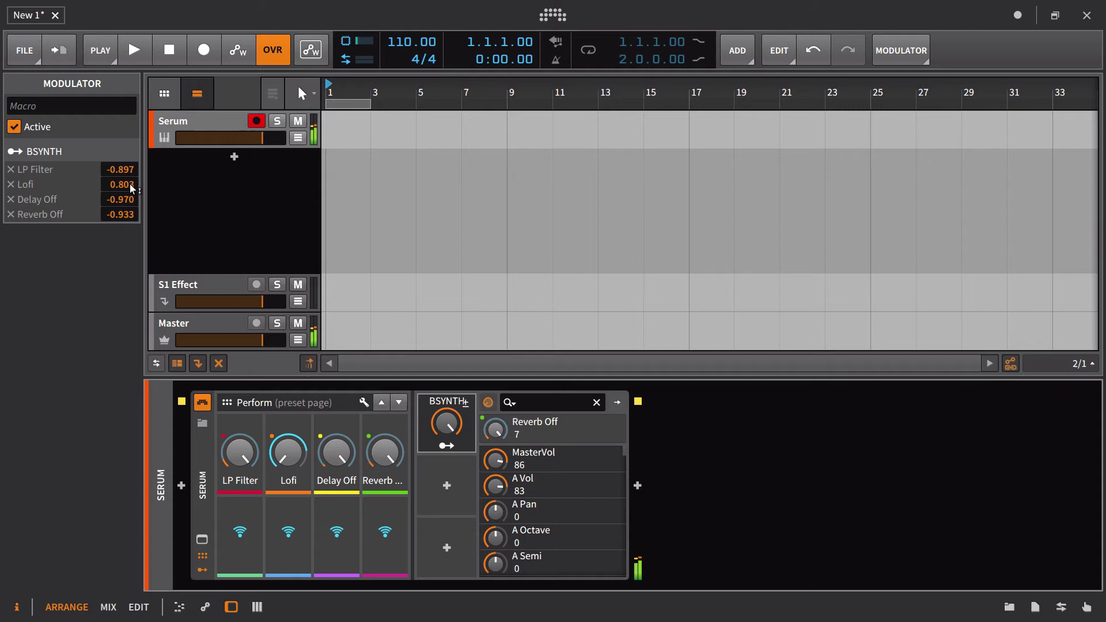
pyautogui.moveTo(130, 185); pyautogui.dragTo(130, 203)
pyautogui.moveTo(449, 428); pyautogui.dragTo(446, 513)
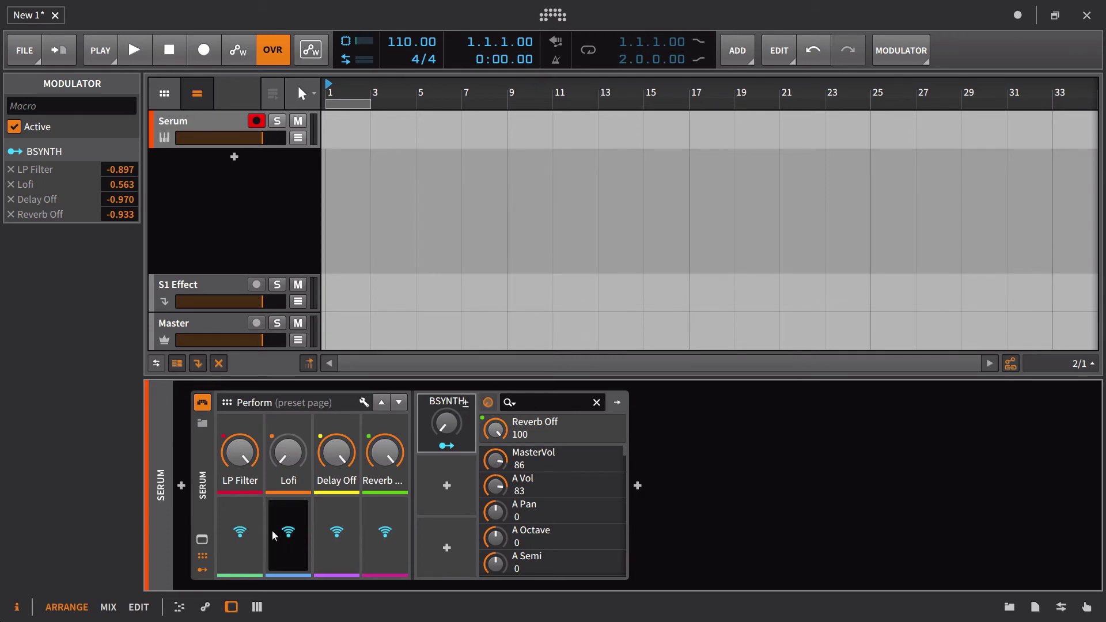
# Reopen the Serum window, make Env1 Sustain the last-touched parameter and map BSYNTH to it at -0.610
pyautogui.click(202, 539)
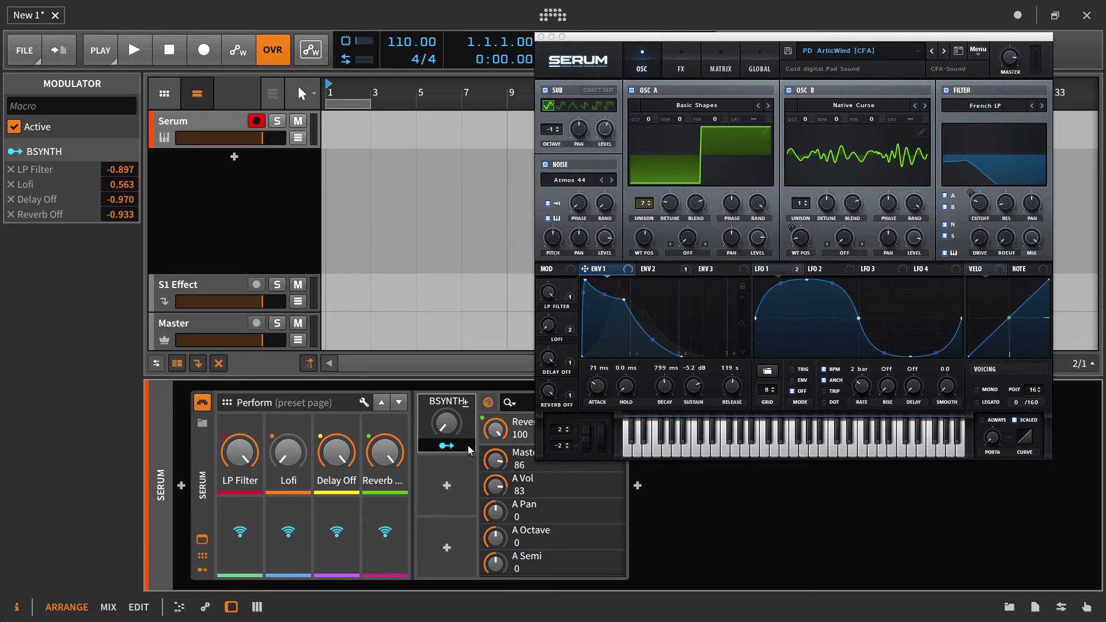
pyautogui.click(452, 449)
pyautogui.click(694, 390)
pyautogui.moveTo(683, 37); pyautogui.dragTo(751, 23)
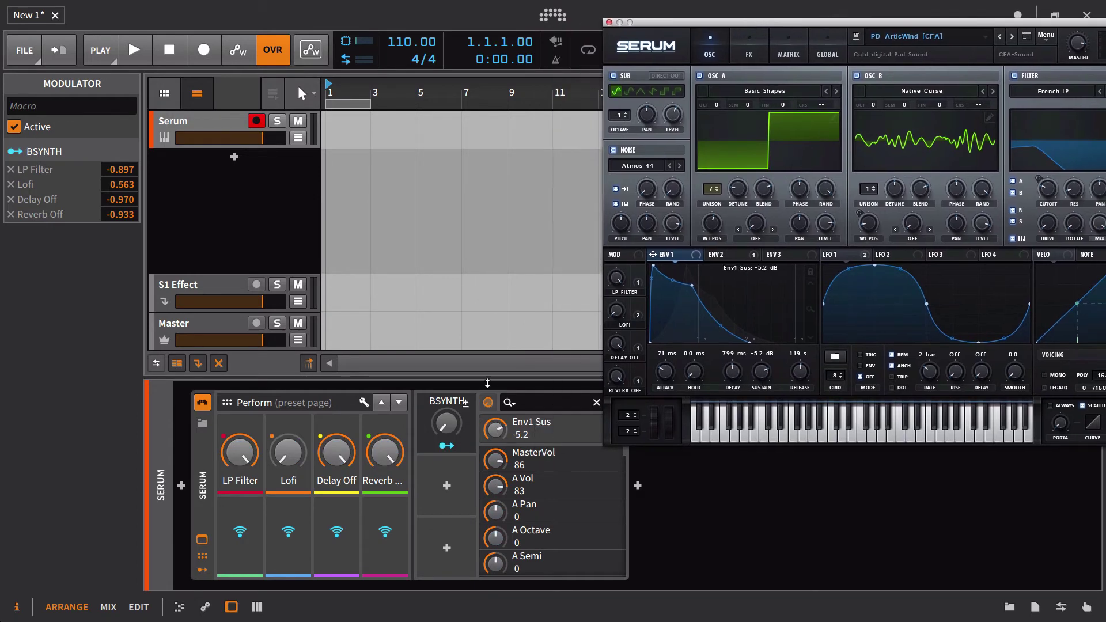
pyautogui.click(453, 447)
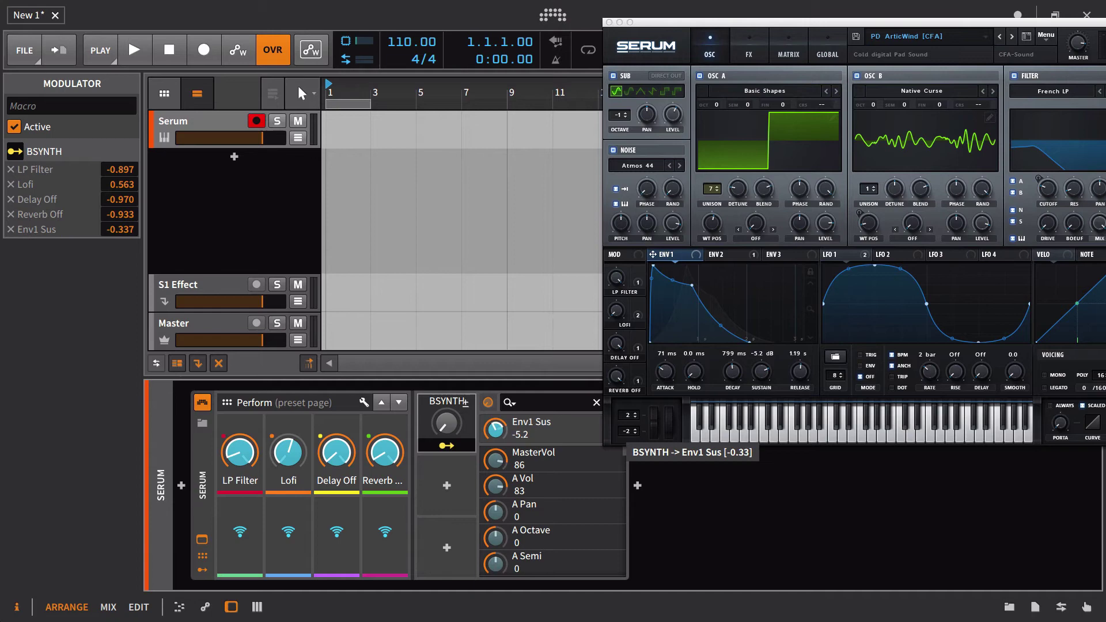
pyautogui.moveTo(495, 429); pyautogui.dragTo(496, 461)
pyautogui.click(465, 444)
# Audition the BSYNTH macro by sweeping it up to 100% and back down to zero
pyautogui.moveTo(446, 424); pyautogui.dragTo(447, 375)
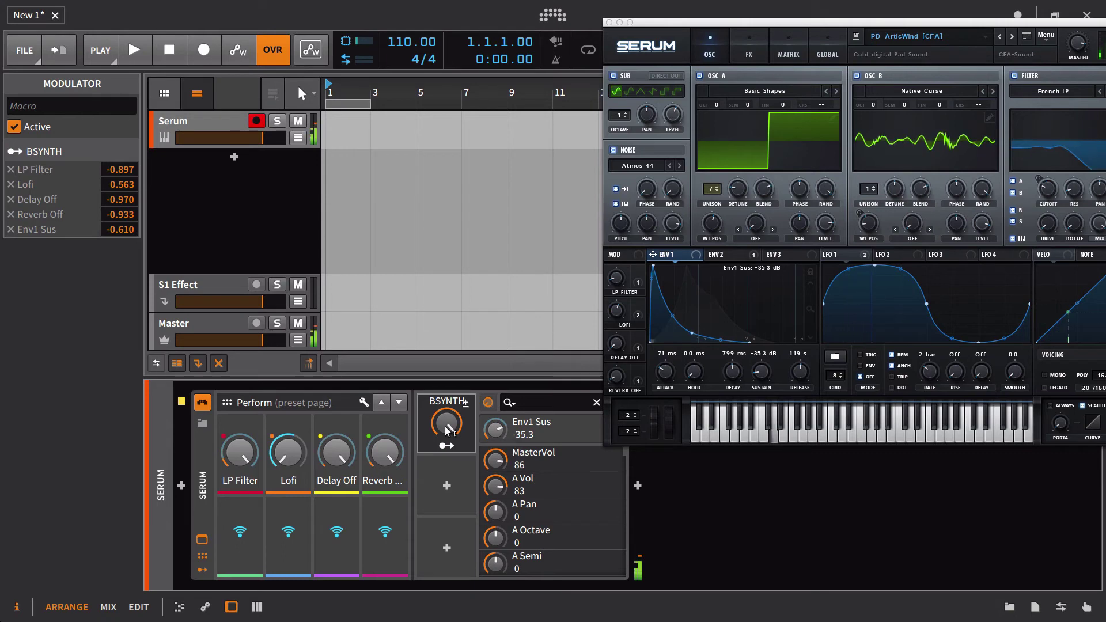
pyautogui.moveTo(448, 430)
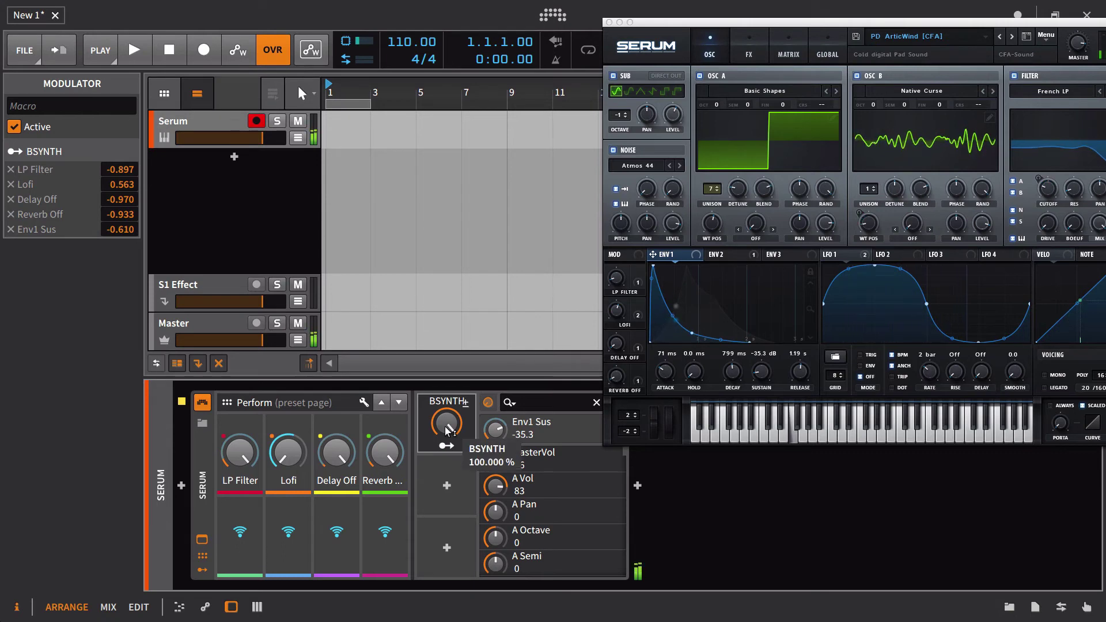
pyautogui.moveTo(448, 430); pyautogui.dragTo(448, 472)
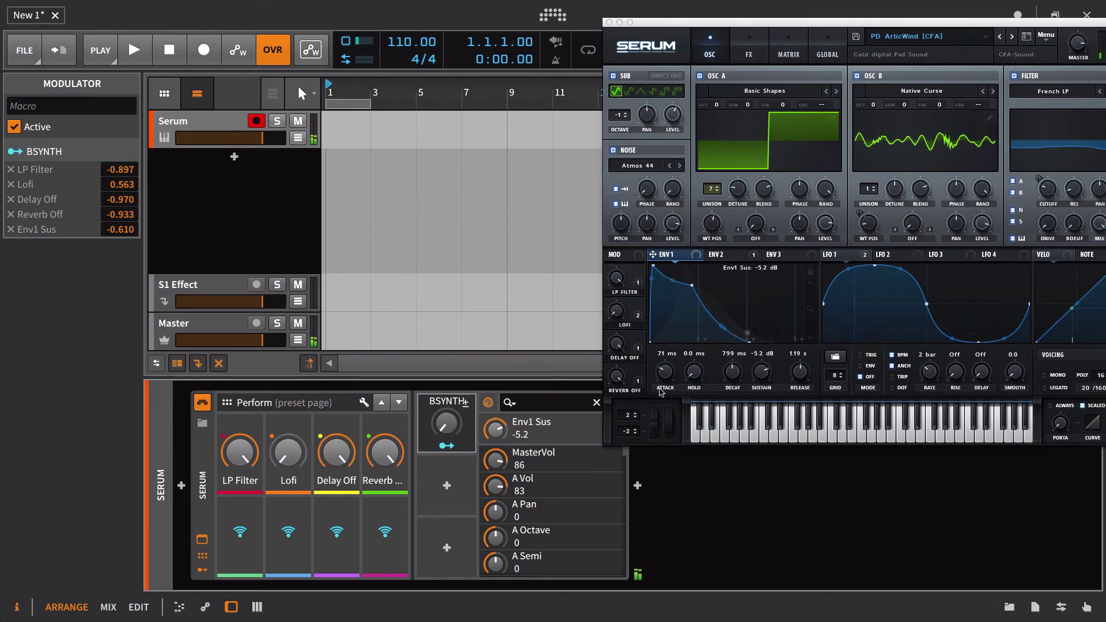
# Make Env1 Decay the last-touched parameter in Serum and map BSYNTH to it at 0.157
pyautogui.click(737, 380)
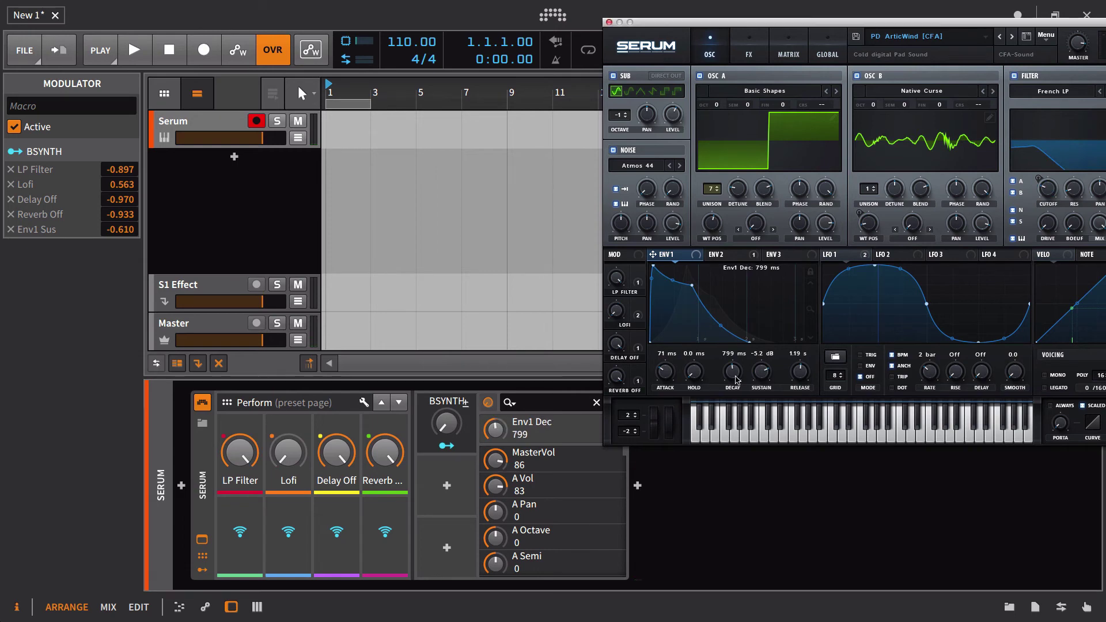
pyautogui.click(452, 448)
pyautogui.moveTo(494, 429); pyautogui.dragTo(495, 420)
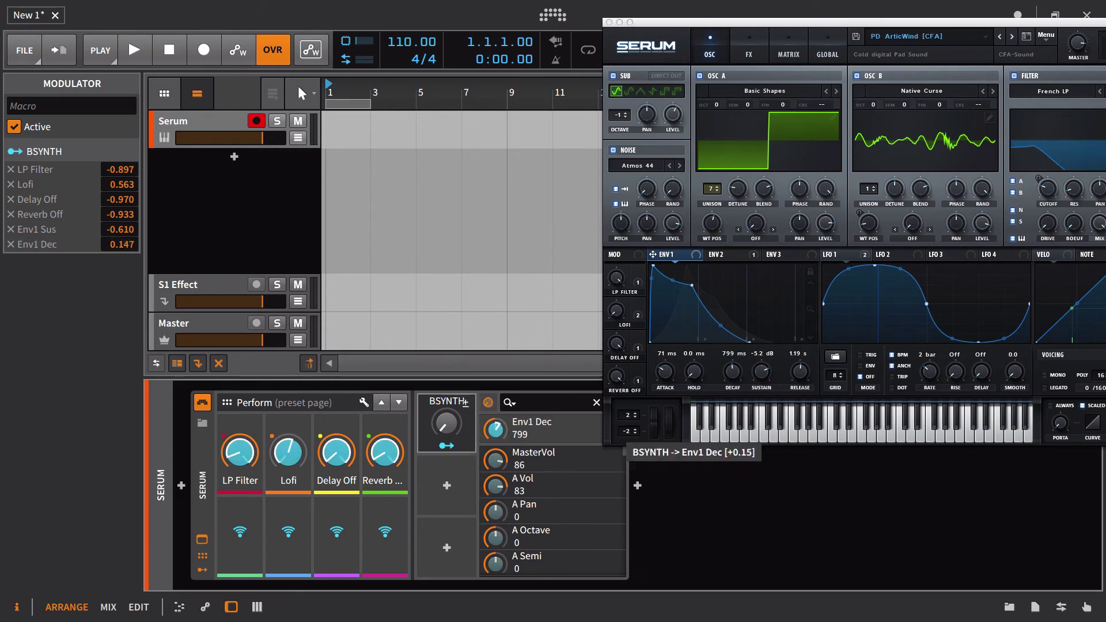
pyautogui.click(455, 447)
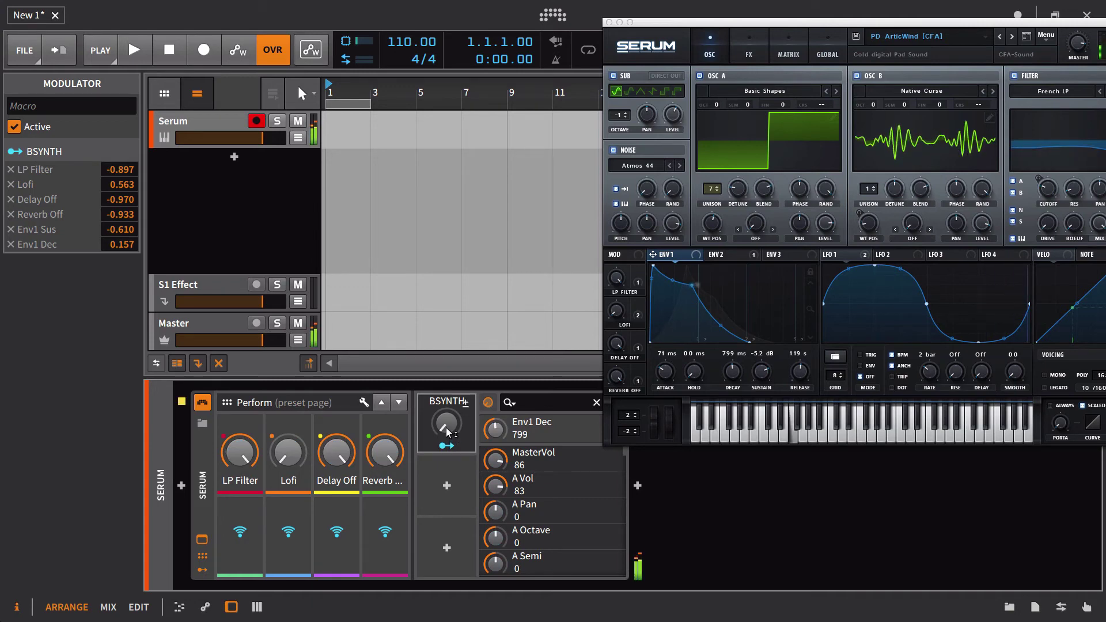
# Raise BSYNTH to 100%, lower its Env1 Dec modulation to 0.050, and close the Serum window
pyautogui.moveTo(448, 433)
pyautogui.mouseDown()
pyautogui.moveTo(449, 415)
pyautogui.moveTo(448, 432)
pyautogui.mouseUp()
pyautogui.moveTo(449, 432)
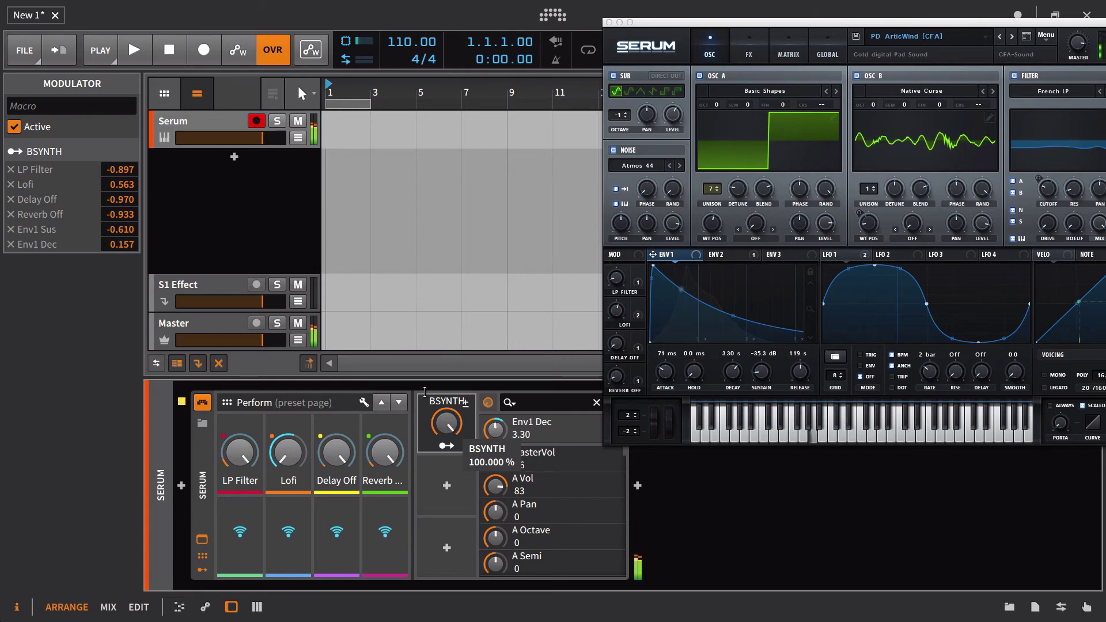
pyautogui.moveTo(122, 246); pyautogui.dragTo(122, 317)
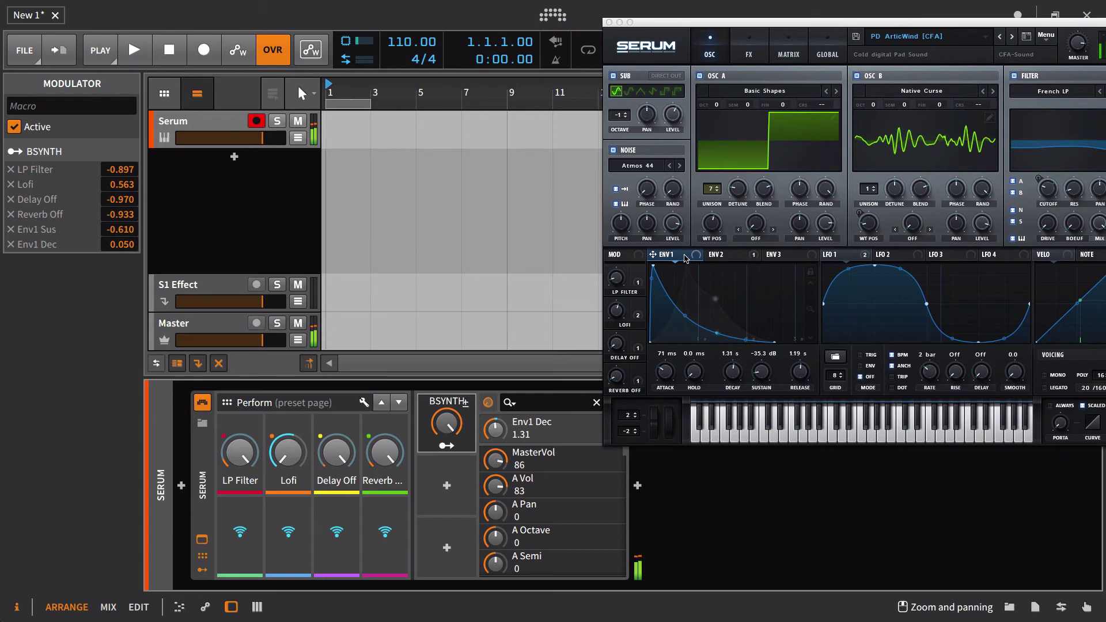
pyautogui.click(609, 22)
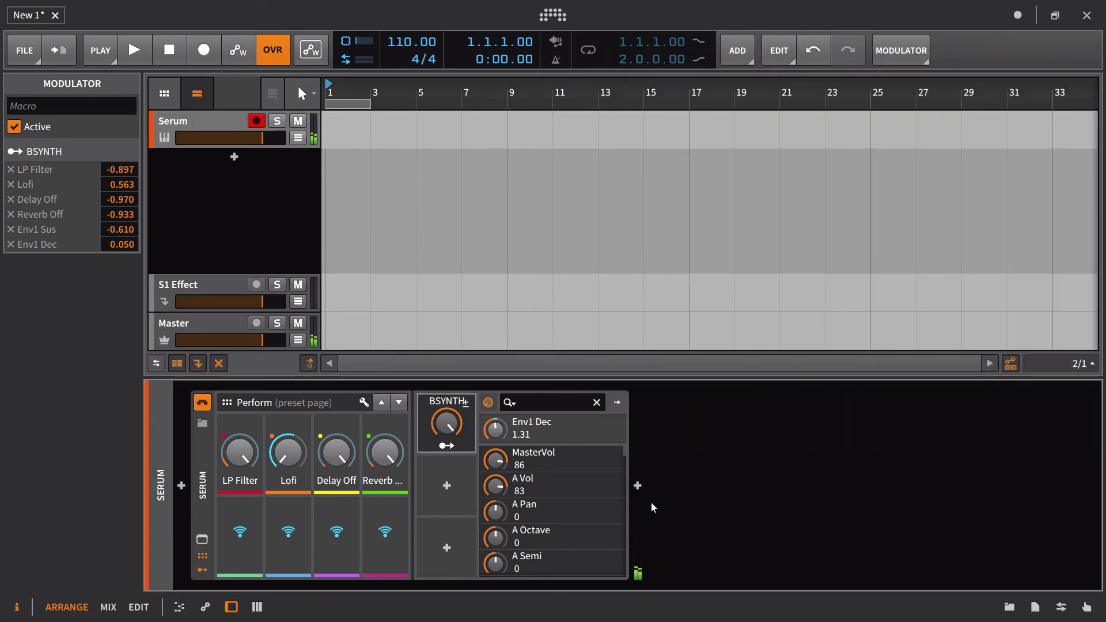
# Insert the TAL-Chorus-LX-64 plug-in from the Effects location into the device chain after Serum
pyautogui.click(637, 487)
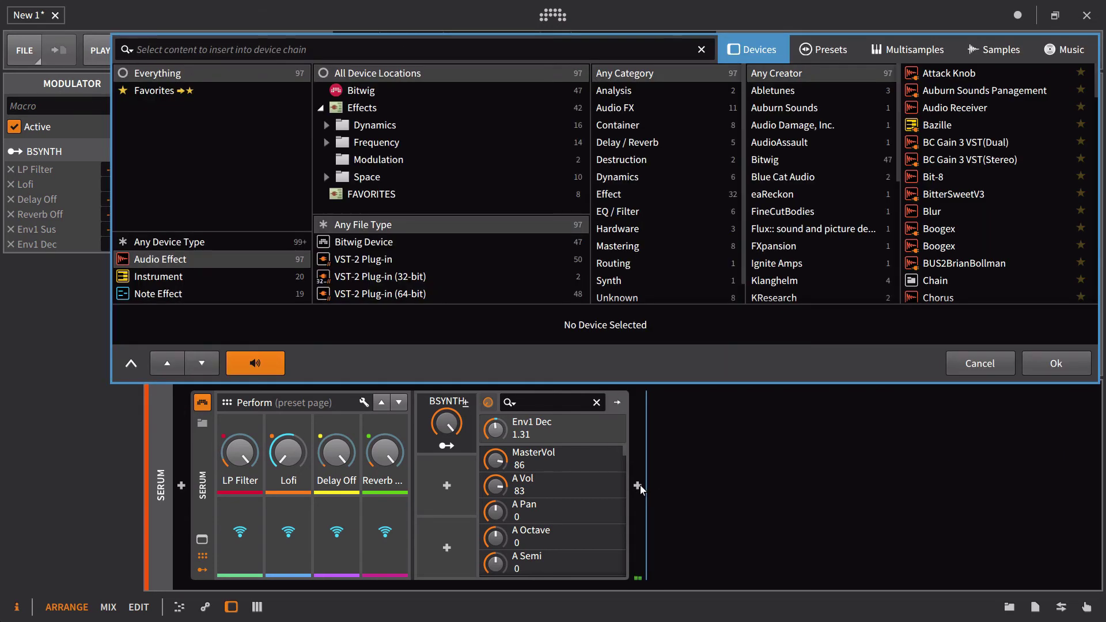
pyautogui.click(381, 115)
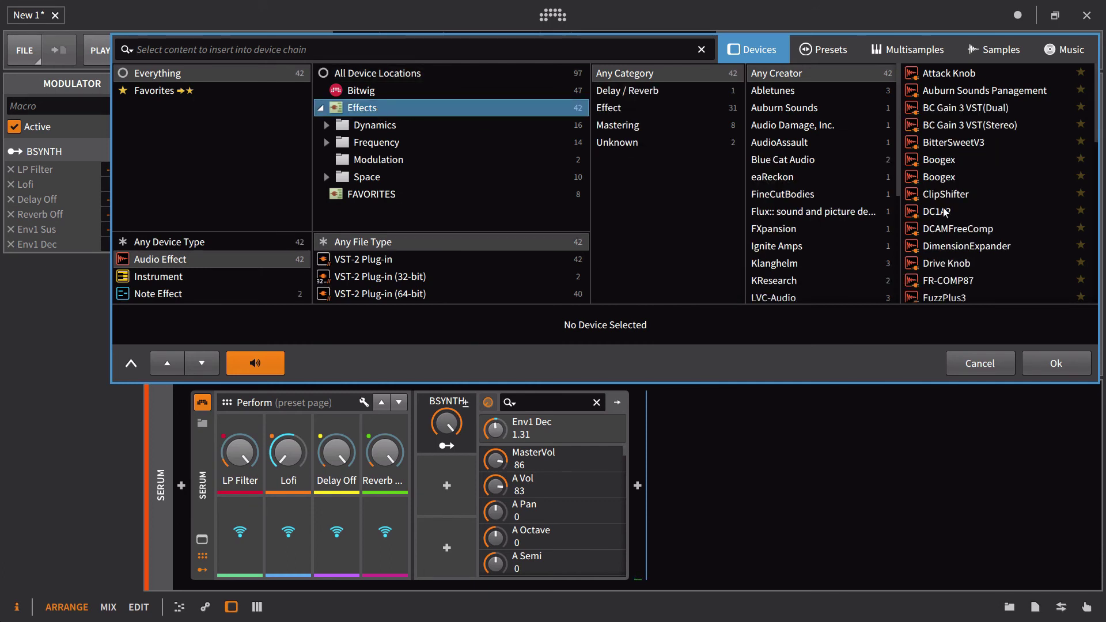
pyautogui.scroll(-3, 945, 212)
pyautogui.scroll(-5, 945, 222)
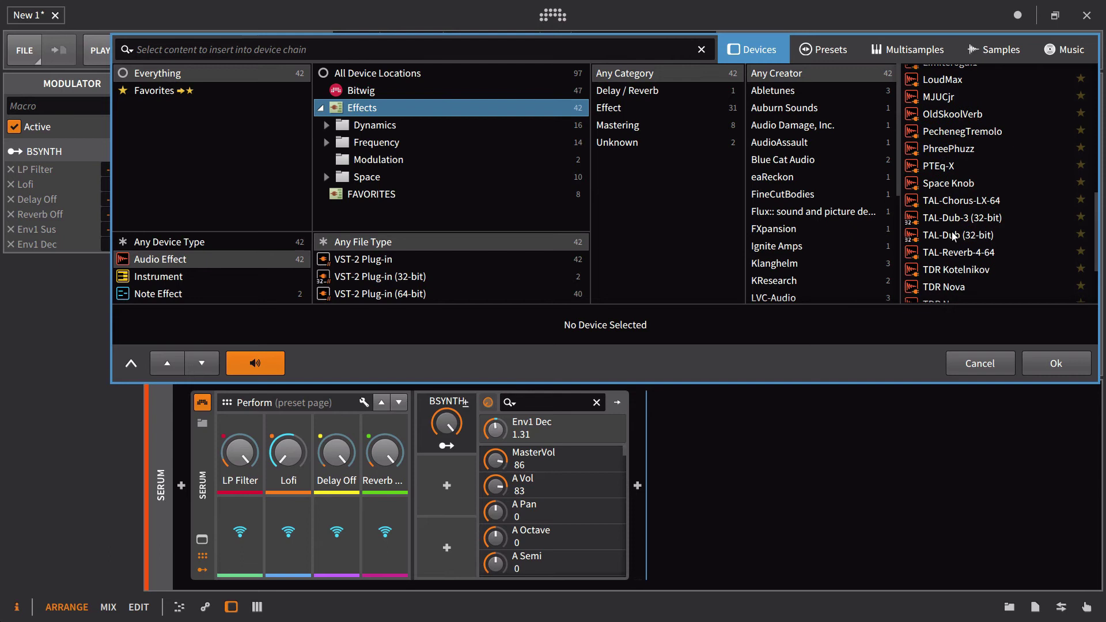
pyautogui.scroll(-2, 956, 204)
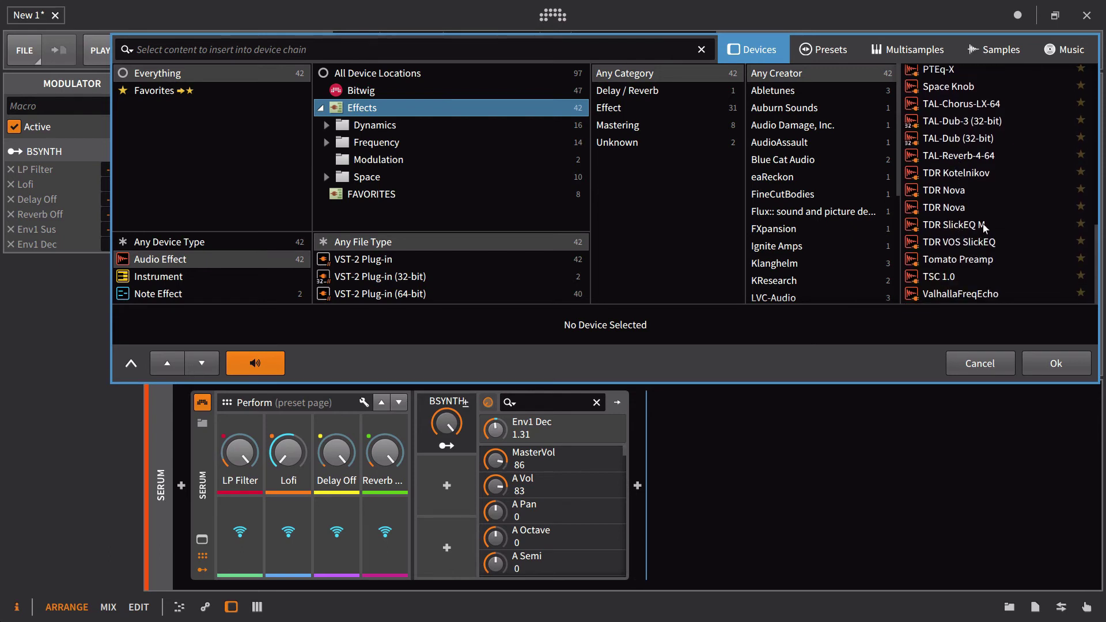
pyautogui.click(974, 106)
pyautogui.click(1075, 362)
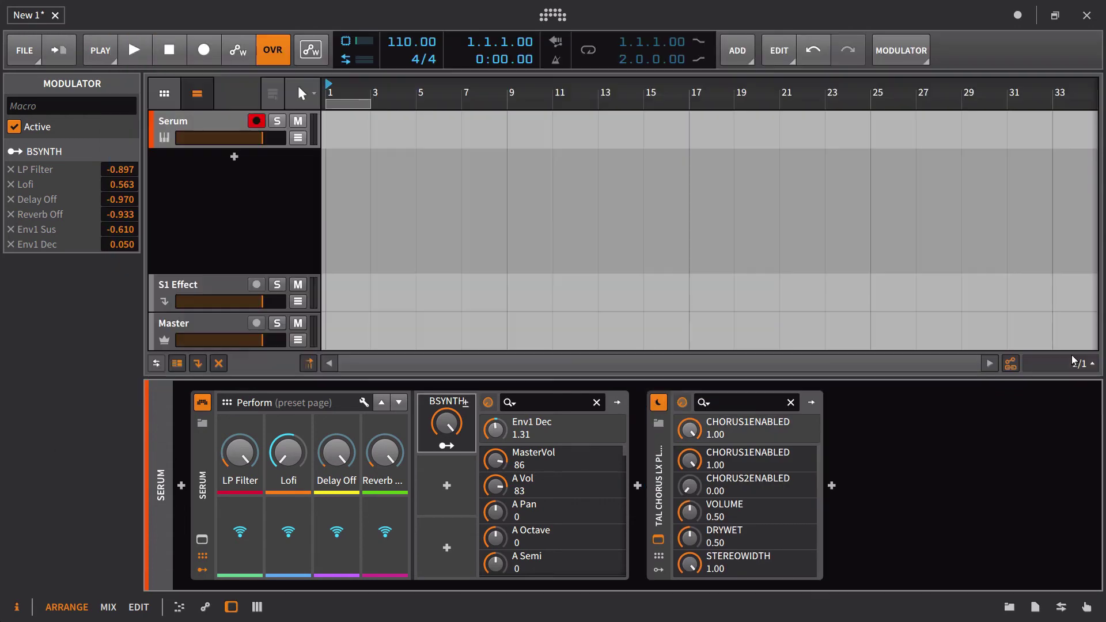
# Move the chorus window clear of the devices, hide Serum's remote controls, and nest TAL Chorus in Serum's FX chain
pyautogui.moveTo(213, 461); pyautogui.dragTo(862, 113)
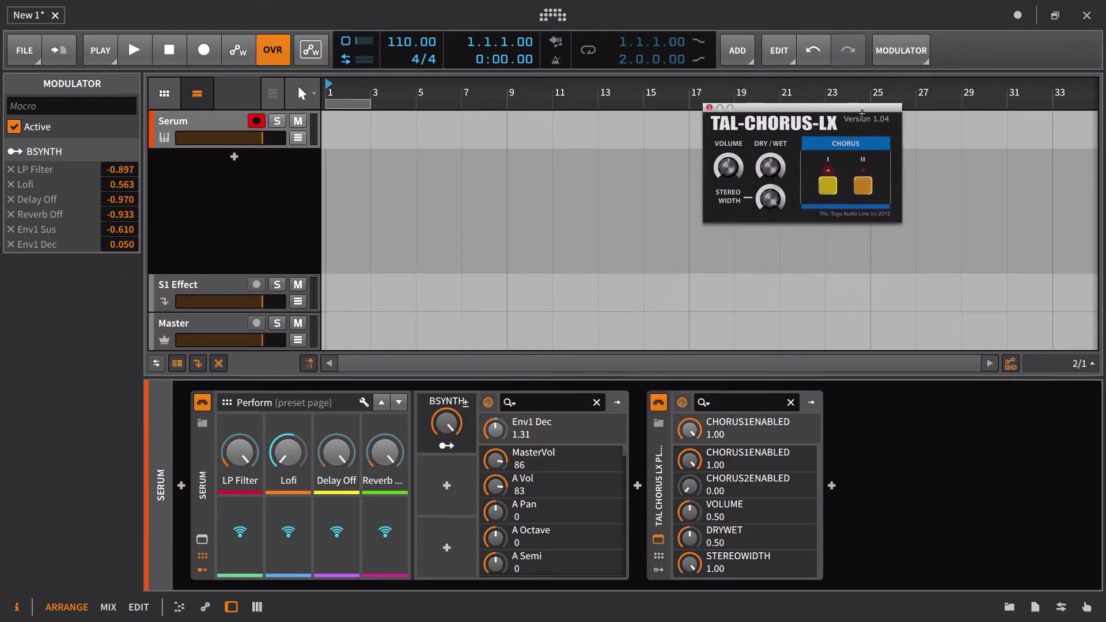
pyautogui.click(206, 557)
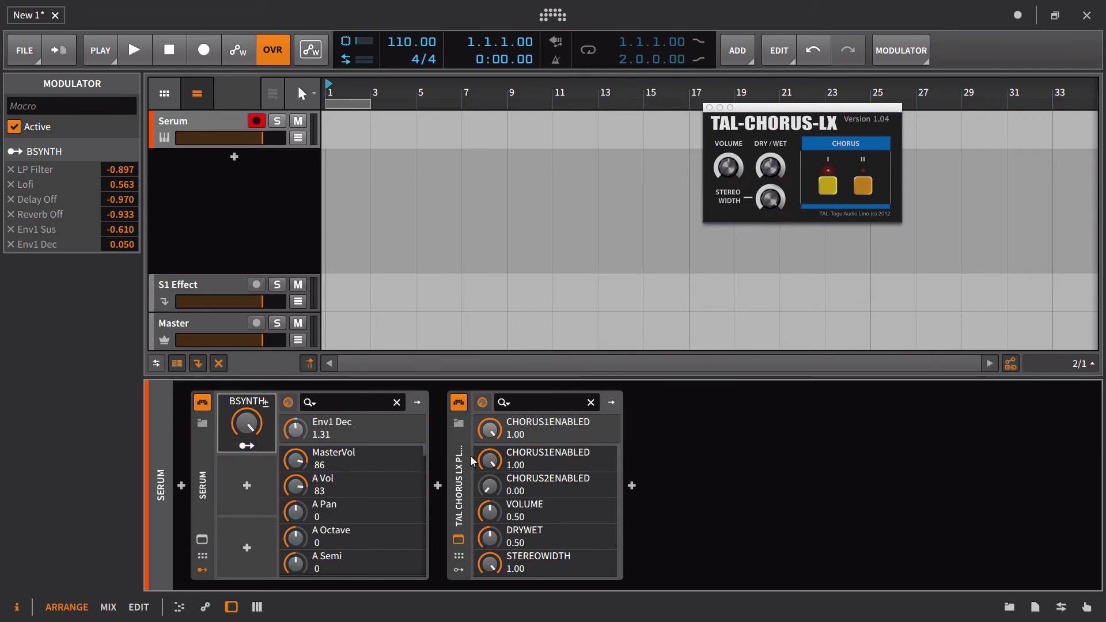
pyautogui.click(421, 402)
pyautogui.moveTo(484, 440); pyautogui.dragTo(445, 453)
# Enable Chorus II with Dry/Wet at 0.00 in TAL-Chorus-LX, and lower the BSYNTH macro to zero
pyautogui.click(863, 186)
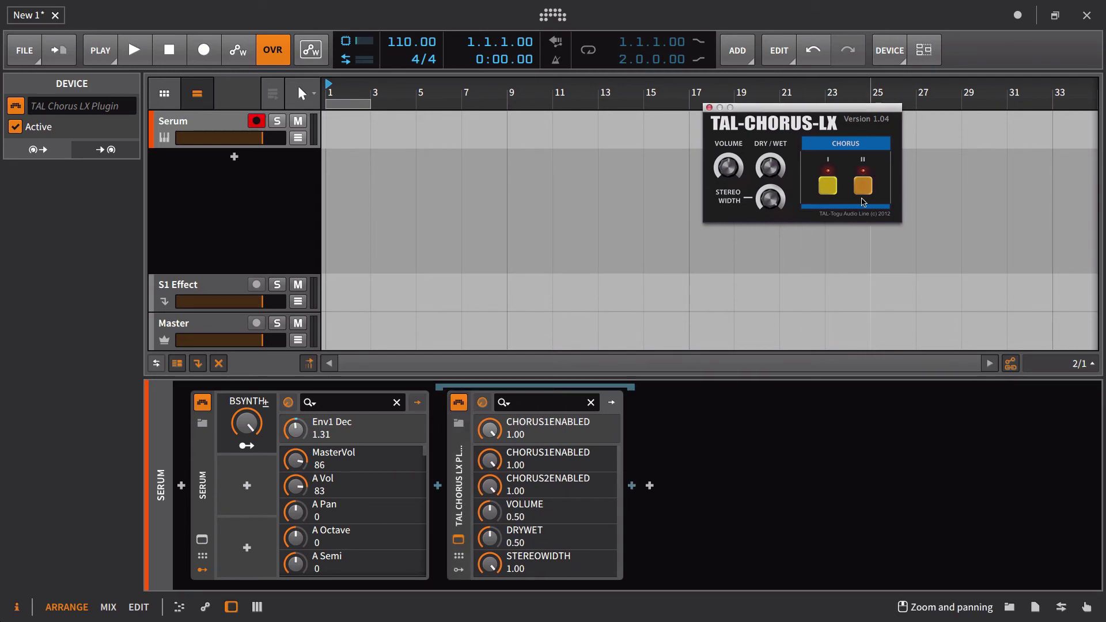
pyautogui.moveTo(776, 167); pyautogui.dragTo(751, 309)
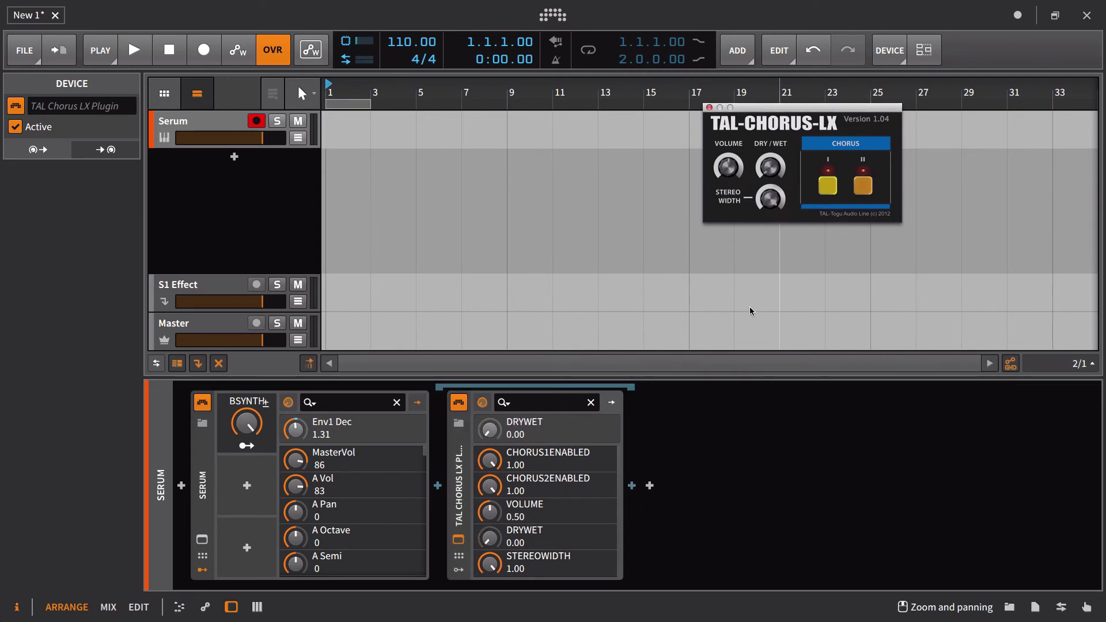
pyautogui.moveTo(249, 427); pyautogui.dragTo(249, 507)
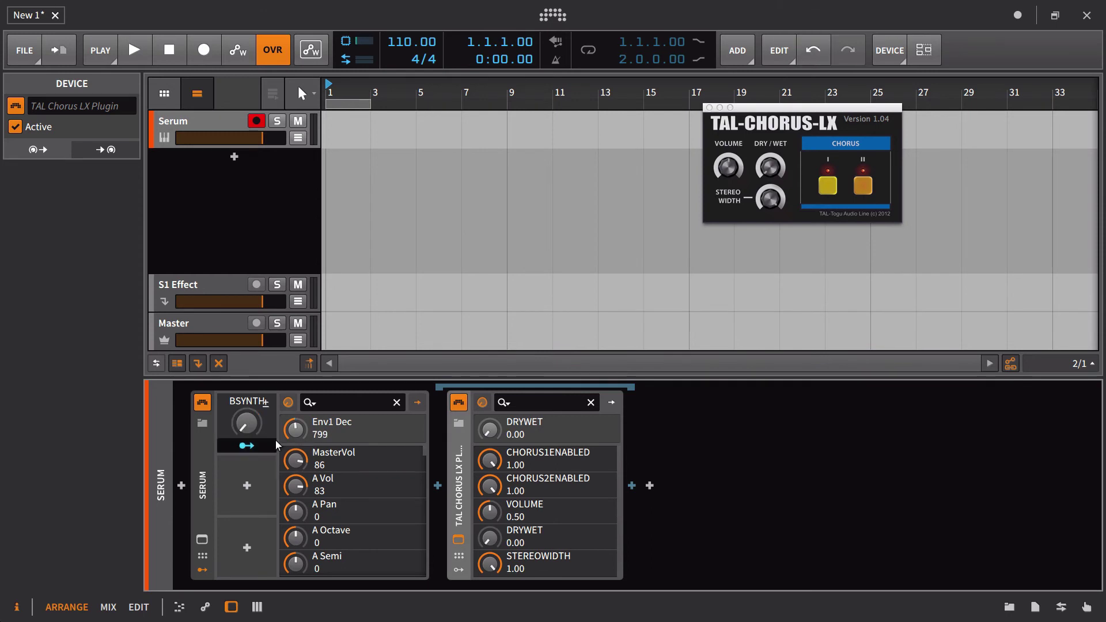
# Map BSYNTH to the chorus DRYWET parameter at 0.570 and audition the macro up to 100%
pyautogui.click(247, 446)
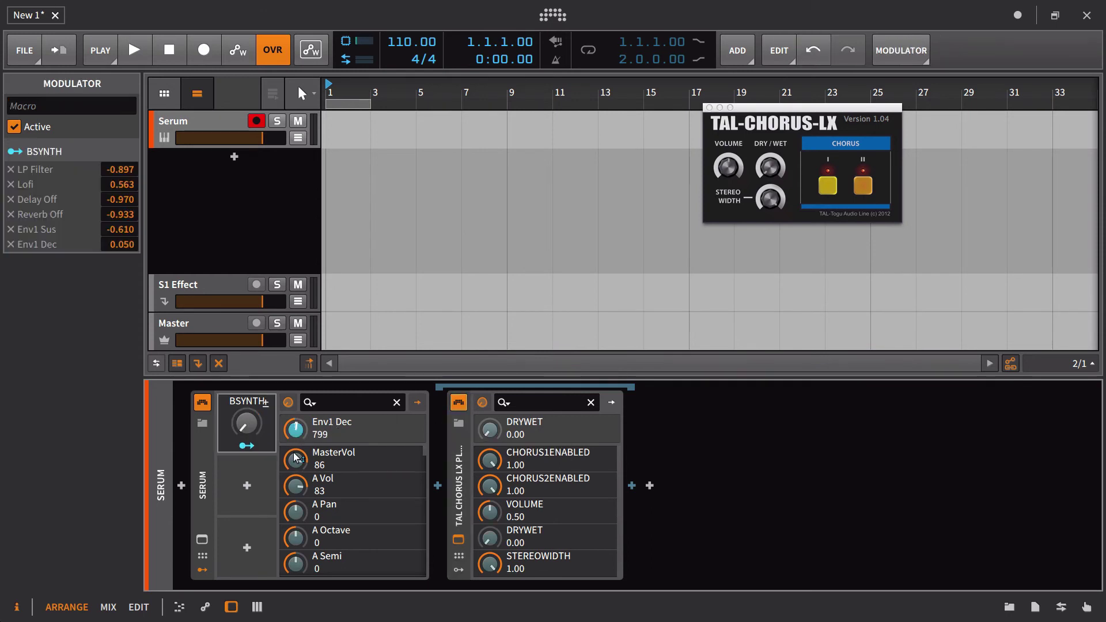
pyautogui.moveTo(489, 429); pyautogui.dragTo(489, 363)
pyautogui.click(252, 445)
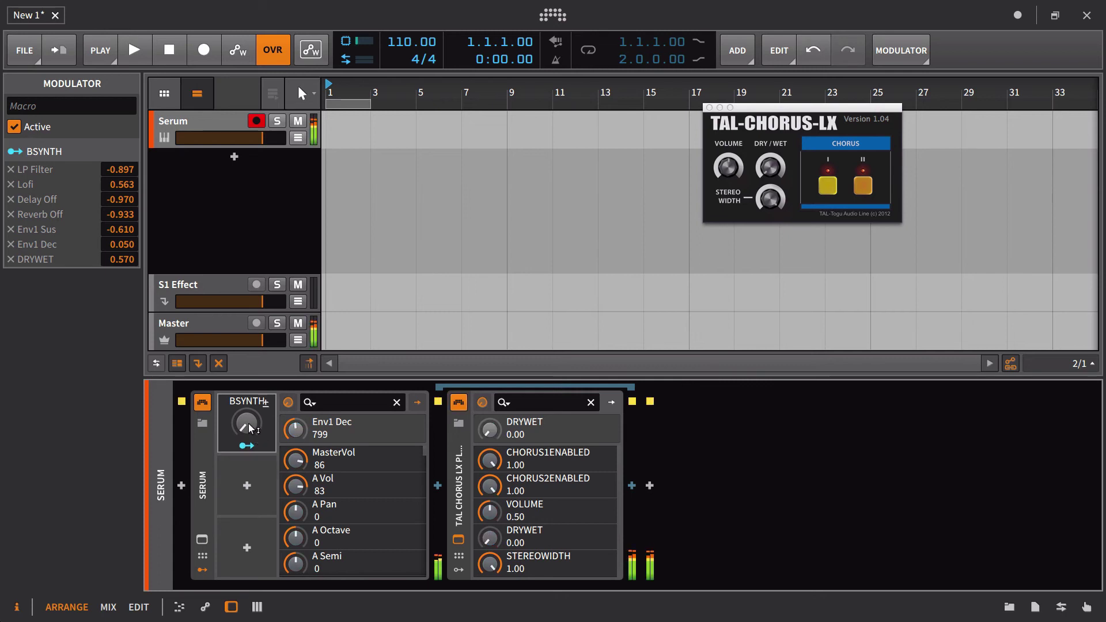
pyautogui.moveTo(255, 430); pyautogui.dragTo(255, 389)
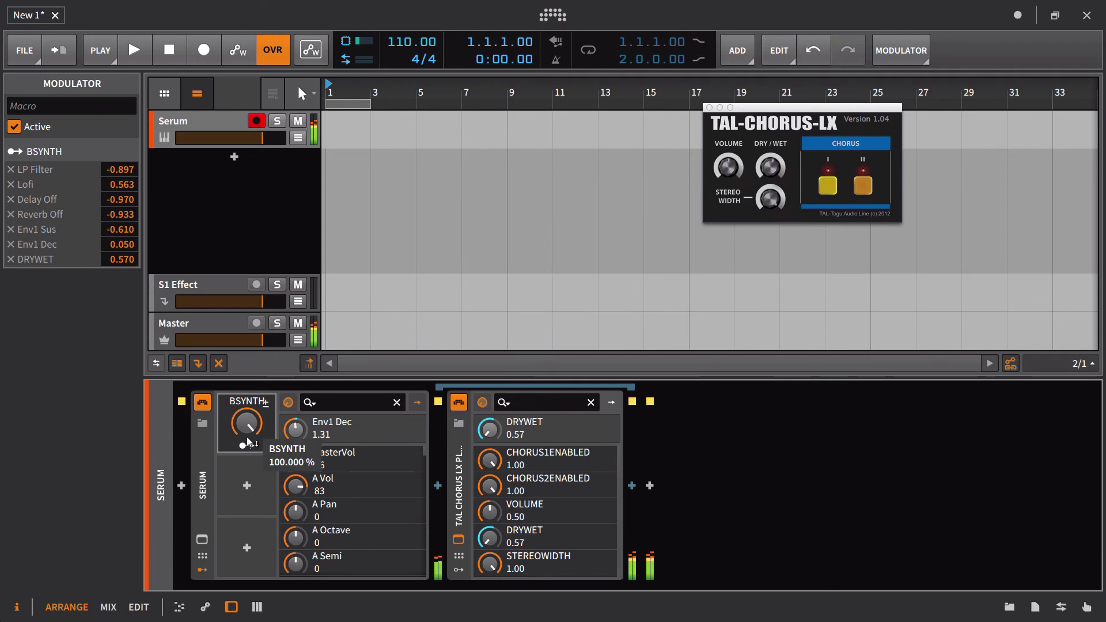
# Reduce the chorus VOLUME to 0.34, audition the BSYNTH macro, and close the TAL-Chorus-LX window
pyautogui.click(732, 168)
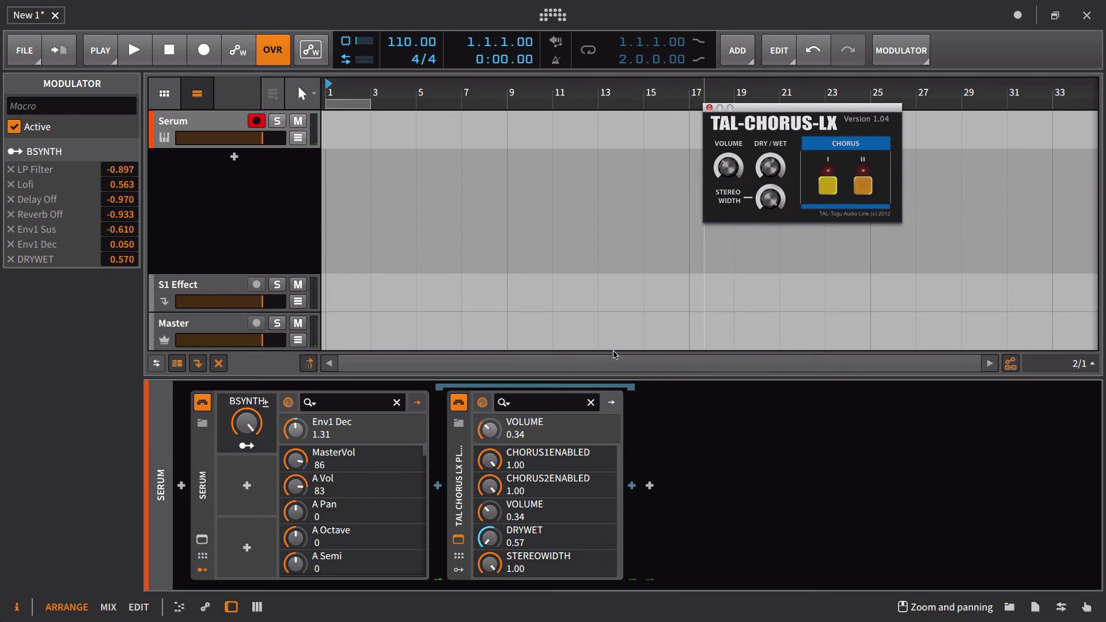
pyautogui.moveTo(246, 425)
pyautogui.mouseDown()
pyautogui.moveTo(244, 437)
pyautogui.moveTo(243, 385)
pyautogui.moveTo(242, 431)
pyautogui.mouseUp()
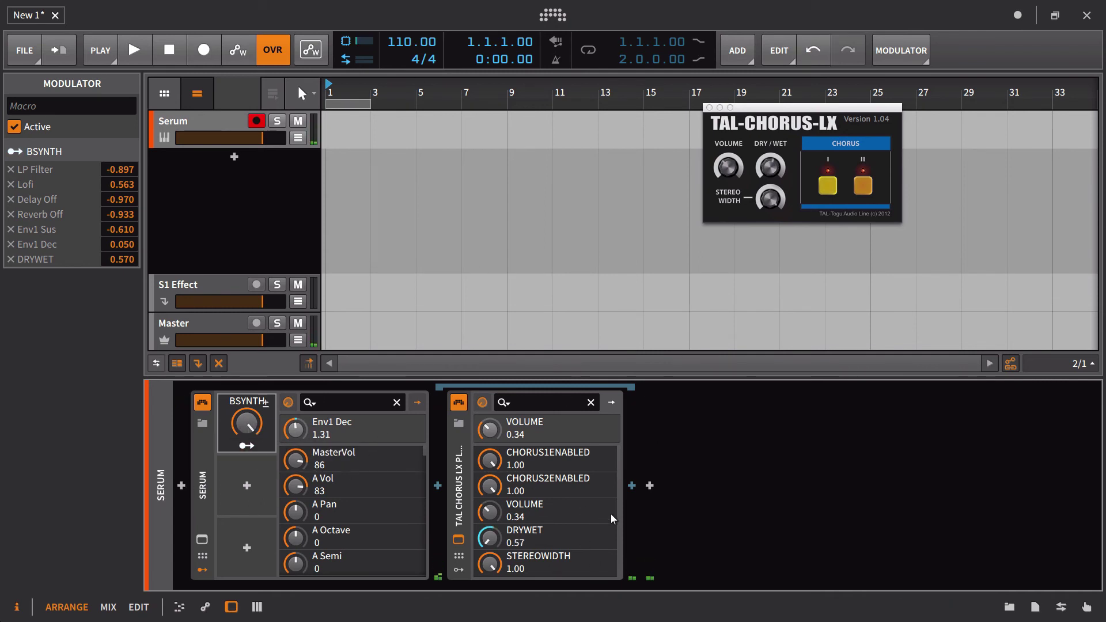
pyautogui.click(709, 107)
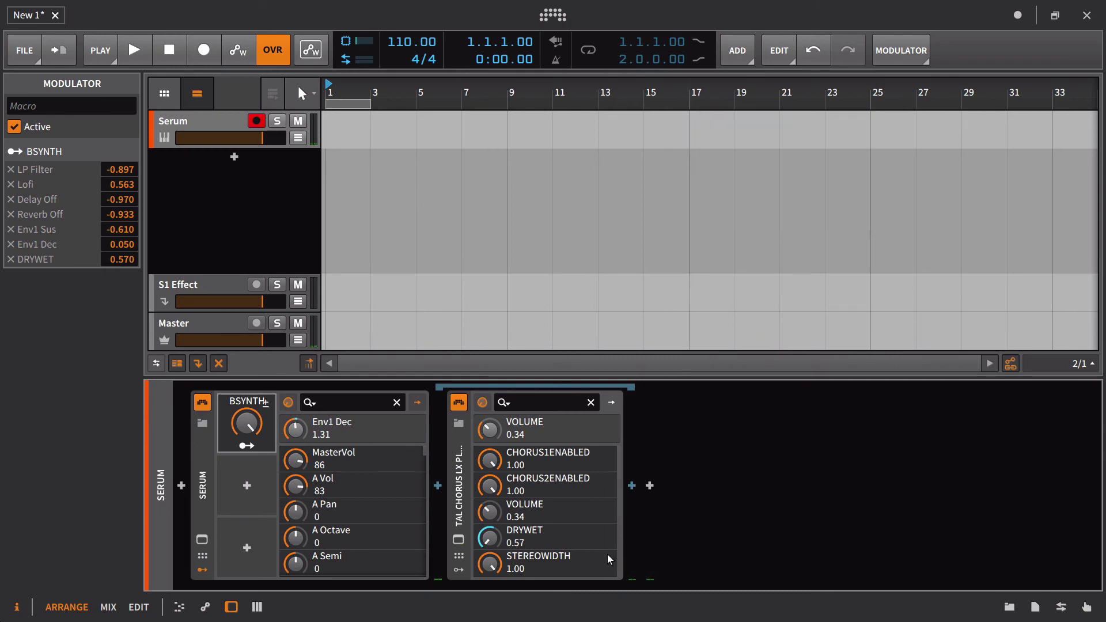
# Search the devices for "too" and insert the Bitwig Tool device after the chorus in Serum's FX chain
pyautogui.click(631, 489)
pyautogui.write('too')
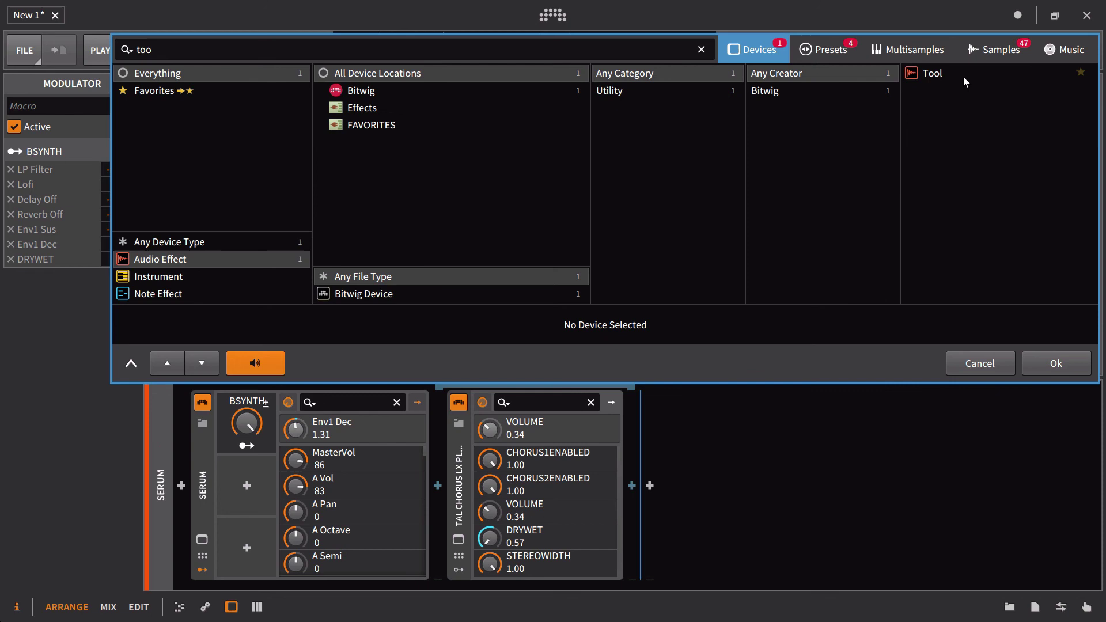
pyautogui.click(963, 77)
pyautogui.click(1072, 372)
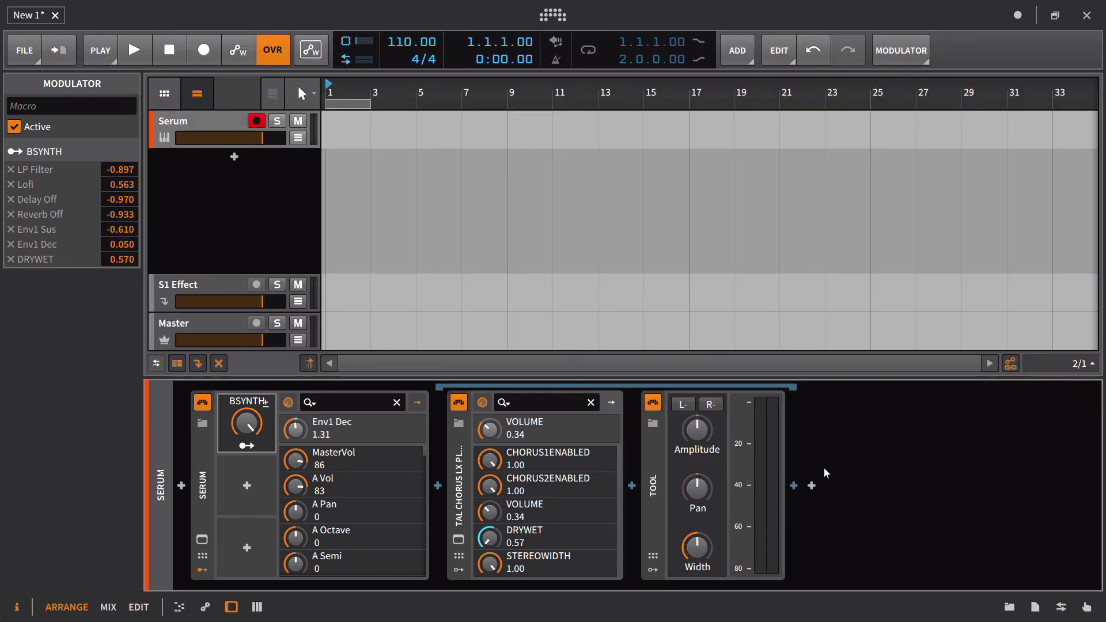
# Map BSYNTH to the Tool's Amplitude with a Gain modulation of 14.16 and audition the macro up to 100%
pyautogui.click(247, 446)
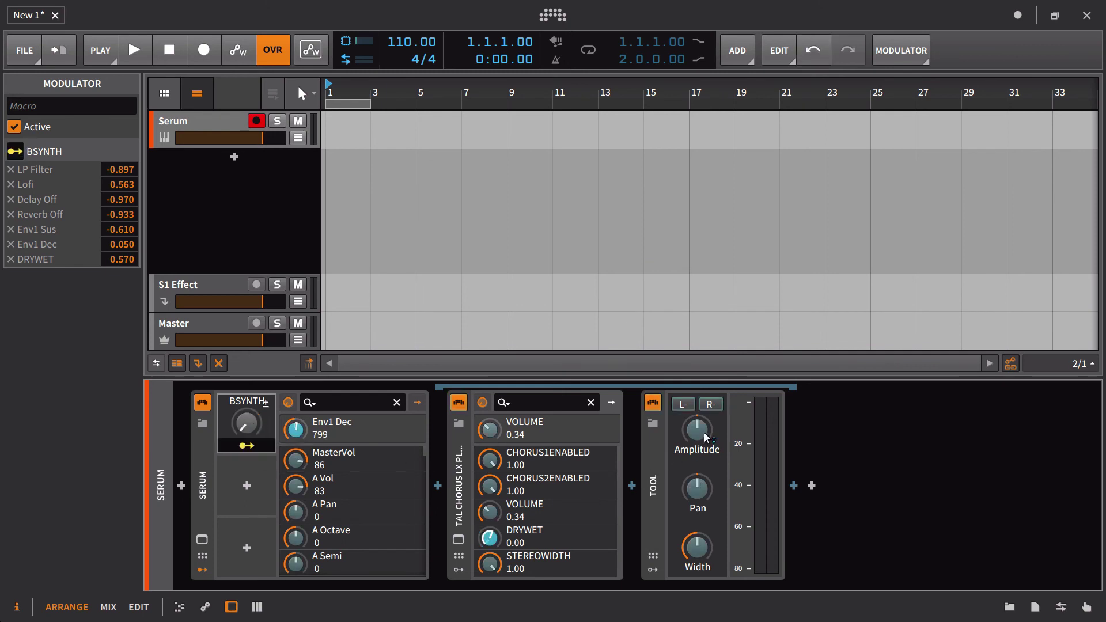
pyautogui.moveTo(705, 437); pyautogui.dragTo(691, 447)
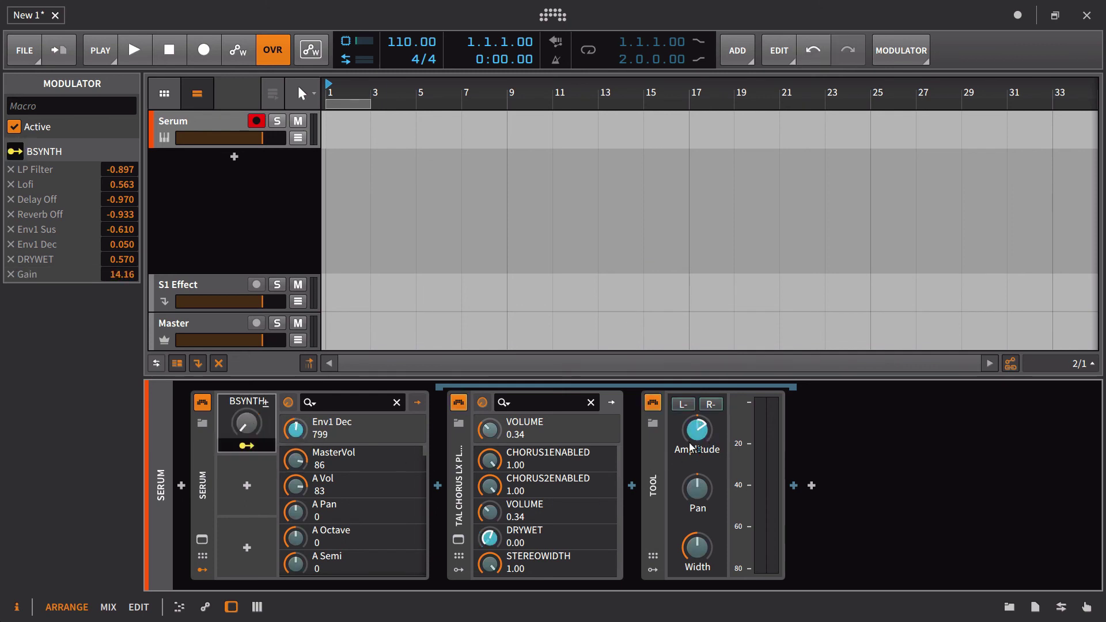
pyautogui.click(247, 445)
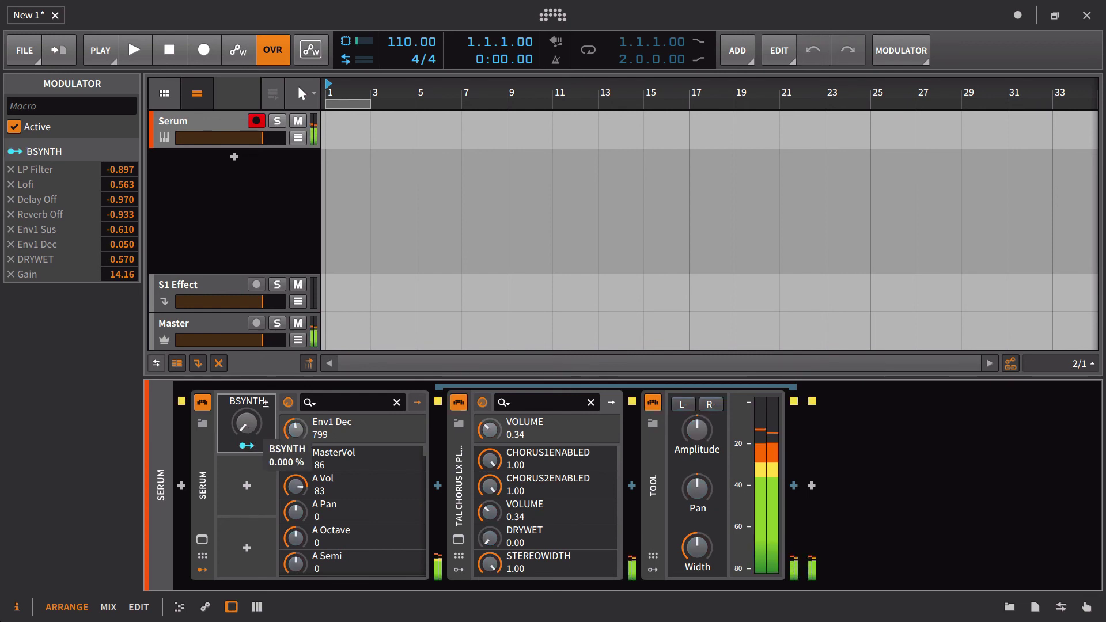
pyautogui.moveTo(247, 445)
pyautogui.mouseDown()
pyautogui.moveTo(247, 397)
pyautogui.moveTo(244, 446)
pyautogui.mouseUp()
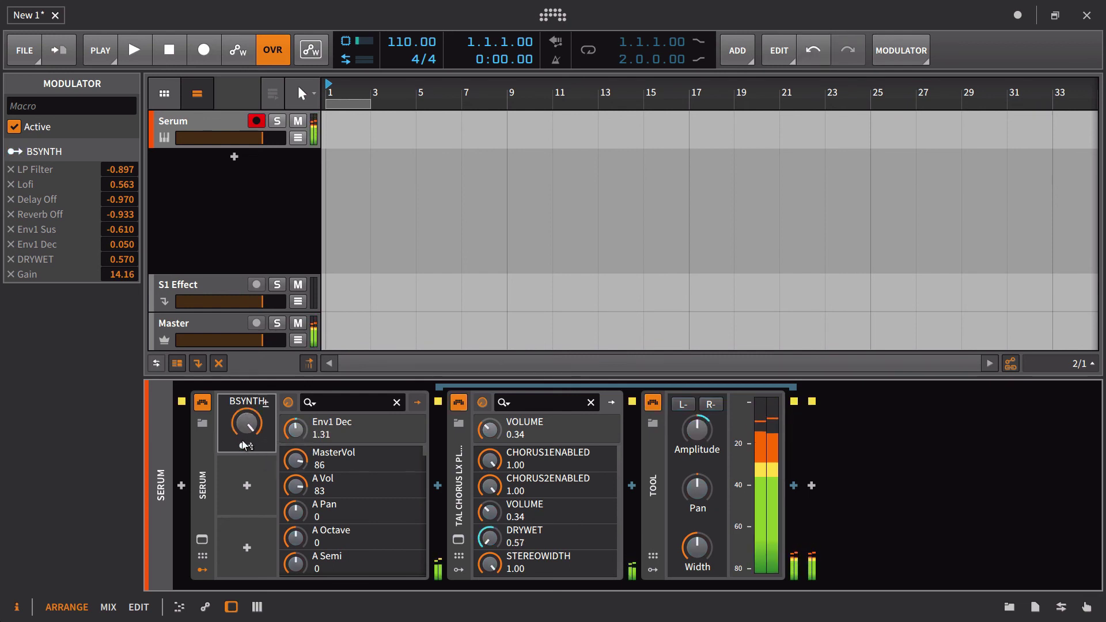
# Reduce BSYNTH's Gain modulation on the Tool to 6.960, audition it with the macro, and refine it to 4.560
pyautogui.click(243, 443)
pyautogui.moveTo(700, 427); pyautogui.dragTo(697, 446)
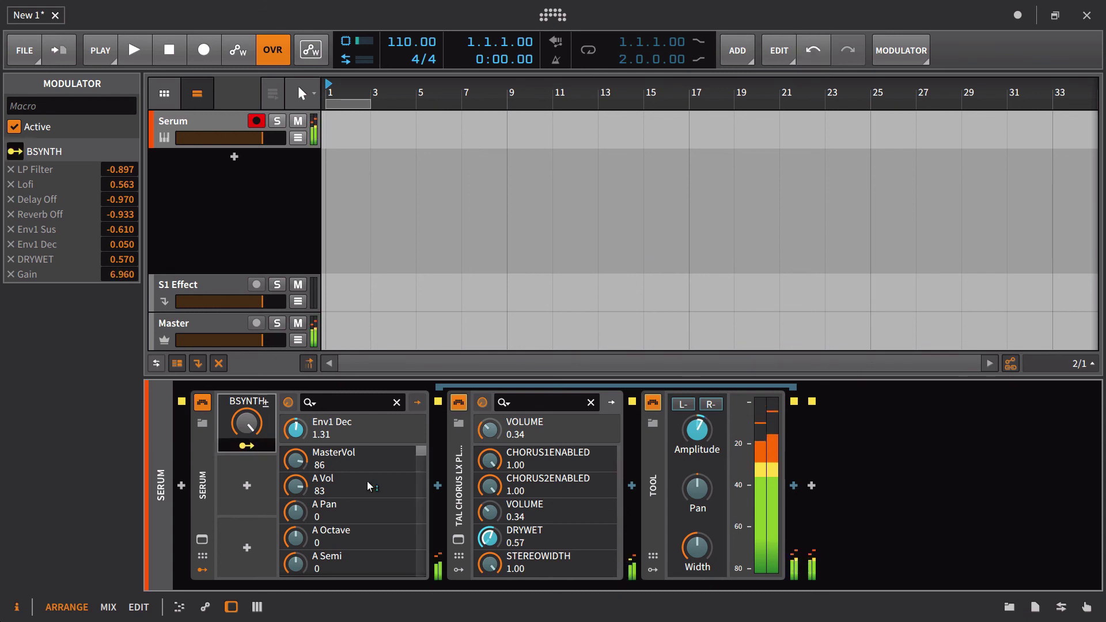
pyautogui.click(259, 447)
pyautogui.moveTo(247, 425)
pyautogui.mouseDown()
pyautogui.moveTo(246, 484)
pyautogui.moveTo(247, 424)
pyautogui.mouseUp()
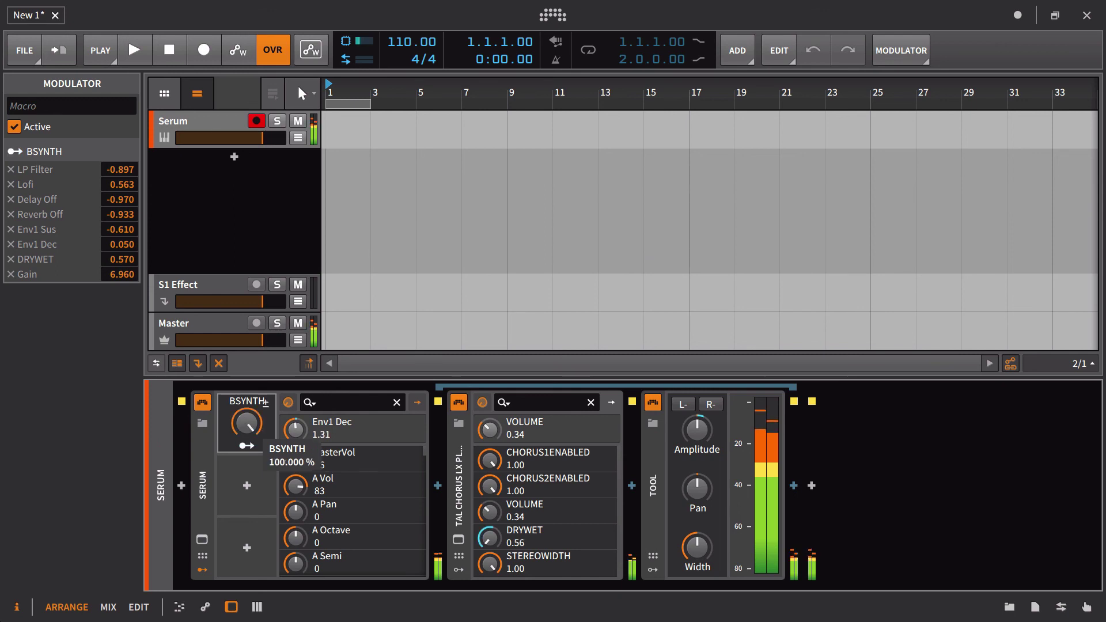
pyautogui.moveTo(128, 275)
pyautogui.mouseDown()
pyautogui.moveTo(134, 291)
pyautogui.moveTo(121, 265)
pyautogui.mouseUp()
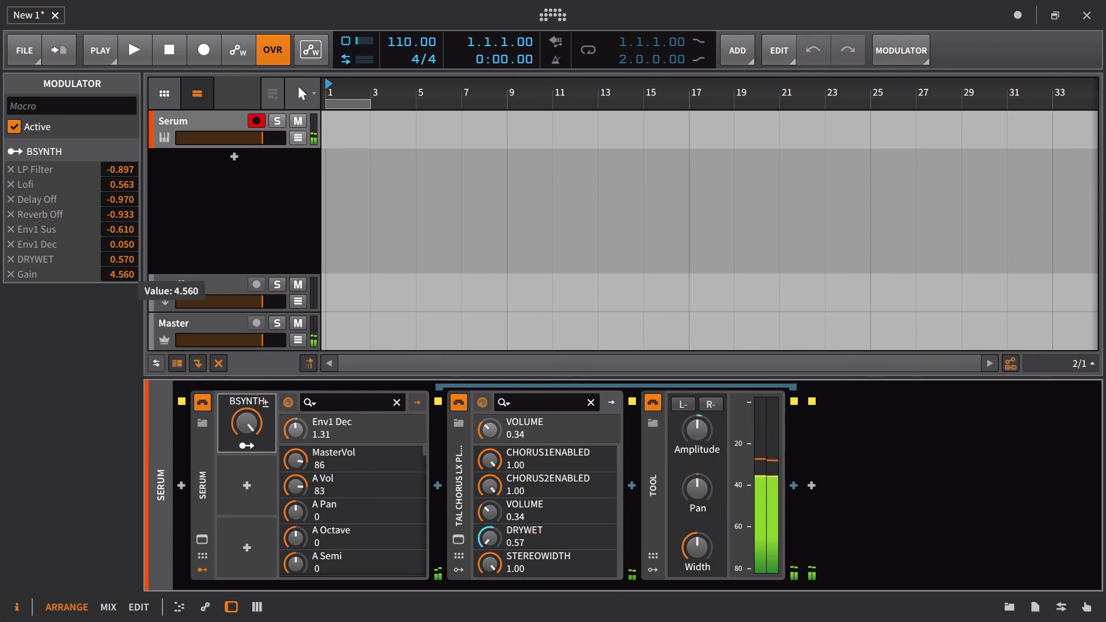
# Audition the complete BSYNTH mapping by sweeping the macro and bringing it down to zero
pyautogui.moveTo(247, 423)
pyautogui.mouseDown()
pyautogui.moveTo(246, 442)
pyautogui.moveTo(254, 427)
pyautogui.mouseUp()
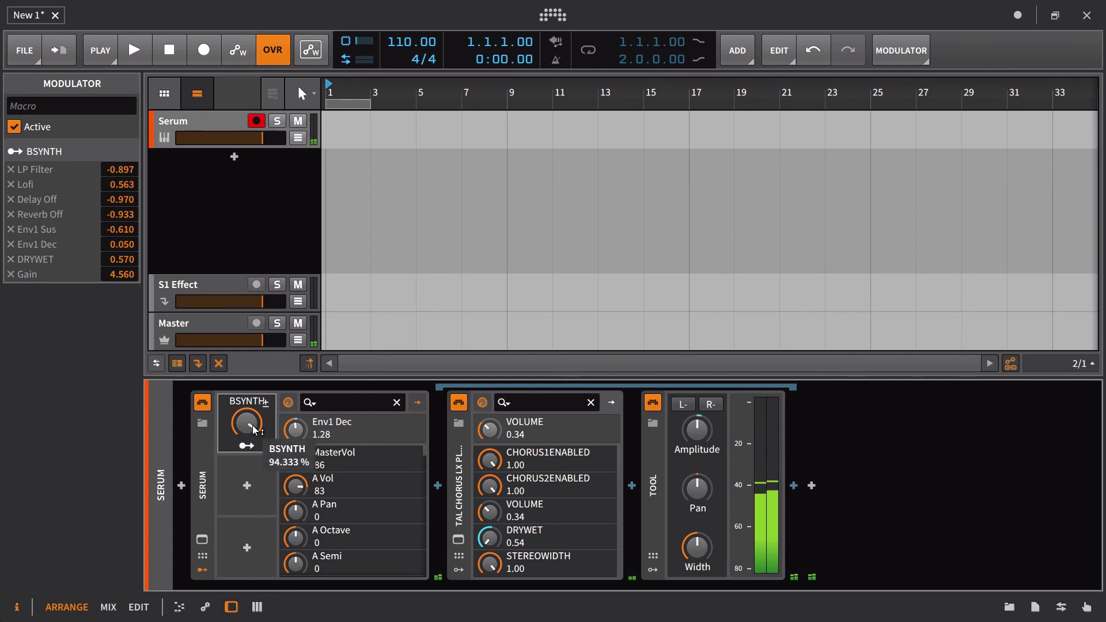
pyautogui.moveTo(253, 431); pyautogui.dragTo(254, 464)
pyautogui.moveTo(253, 431)
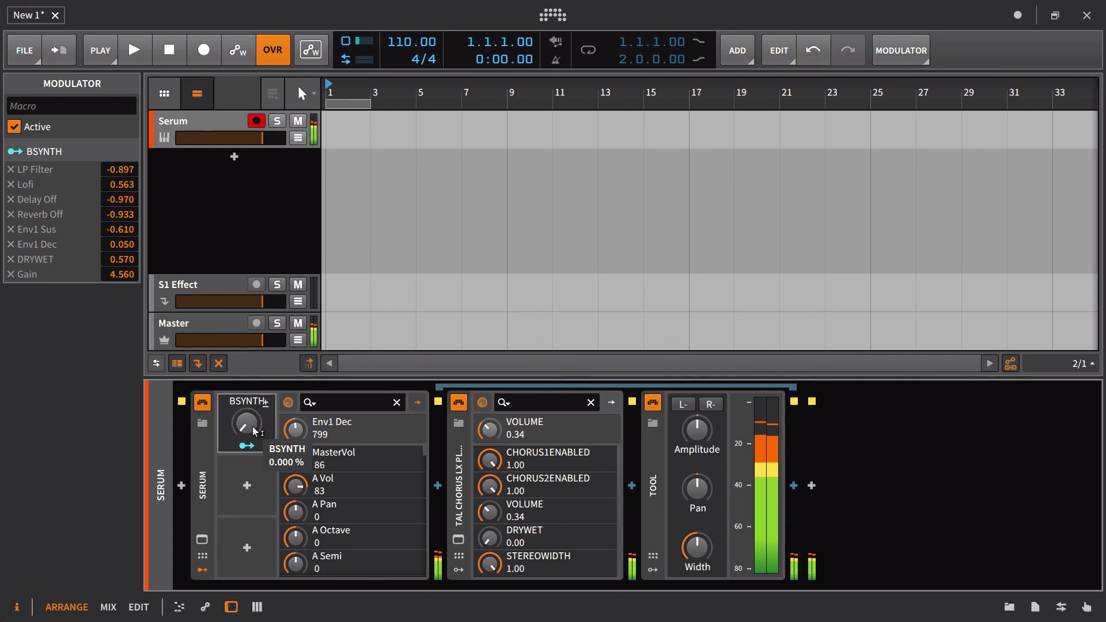